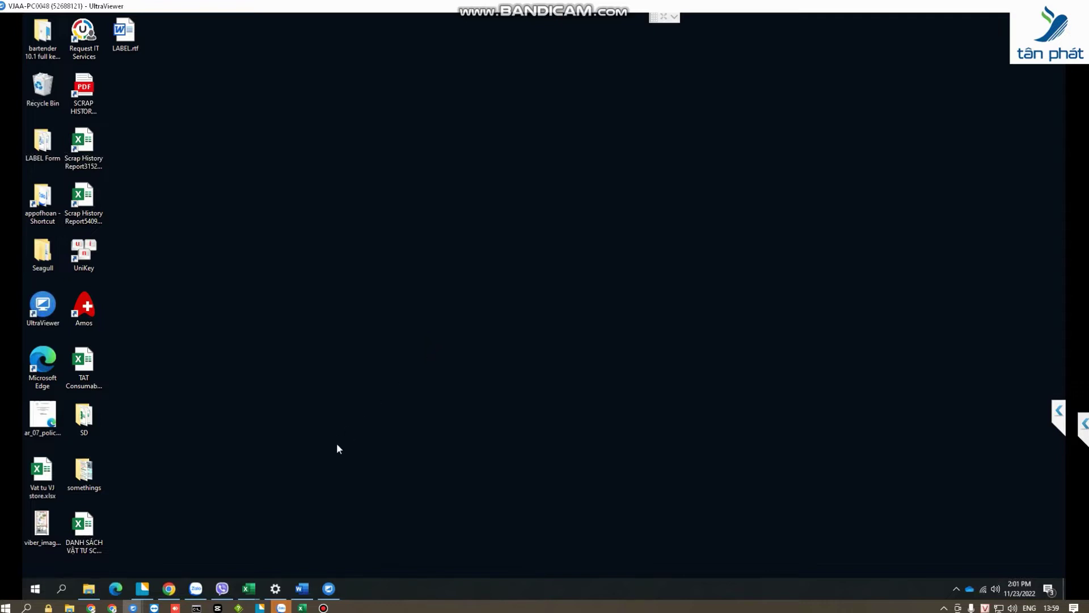
# Close the open Gprinter GP-1824T settings window.
pyautogui.click(275, 588)
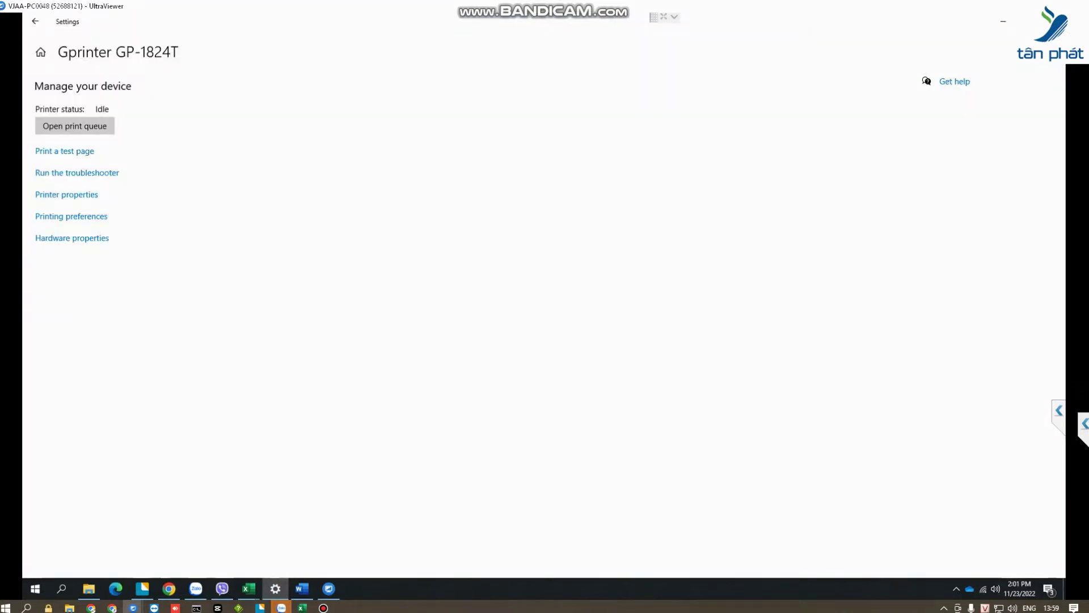
pyautogui.hotkey('alt', 'F4')
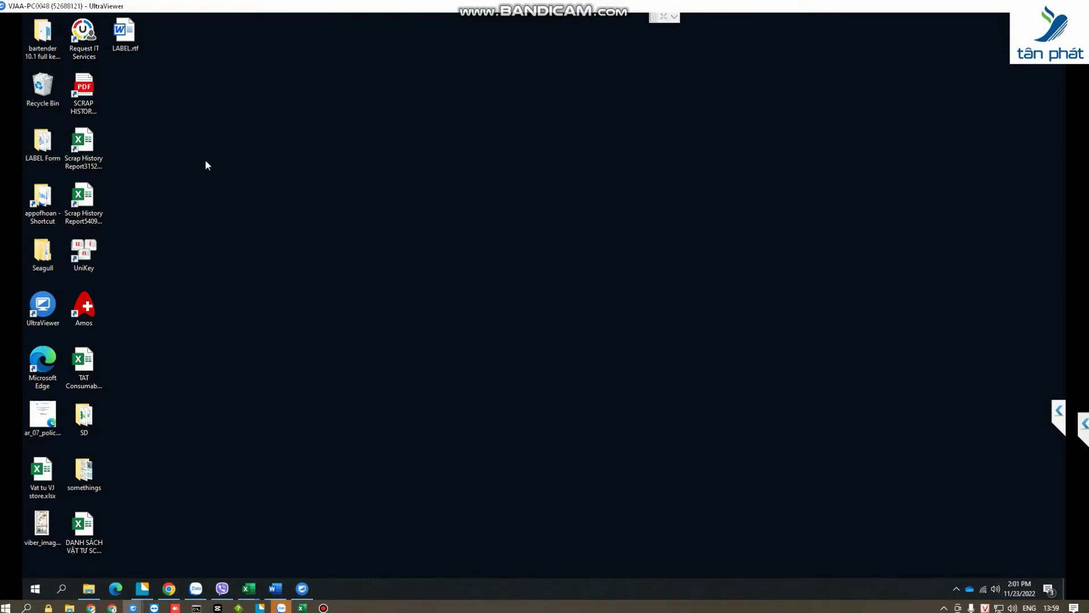
# Enable the Computer icon on the desktop in the desktop icon settings, apply it and close Settings.
pyautogui.rightClick(205, 159)
pyautogui.click(232, 193)
pyautogui.rightClick(280, 186)
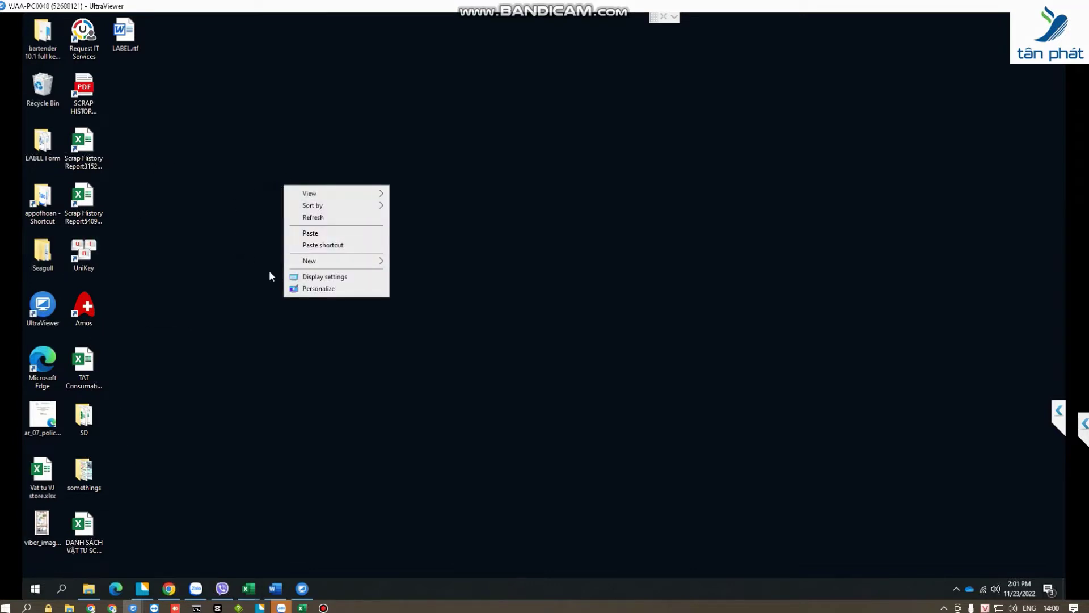
pyautogui.click(321, 290)
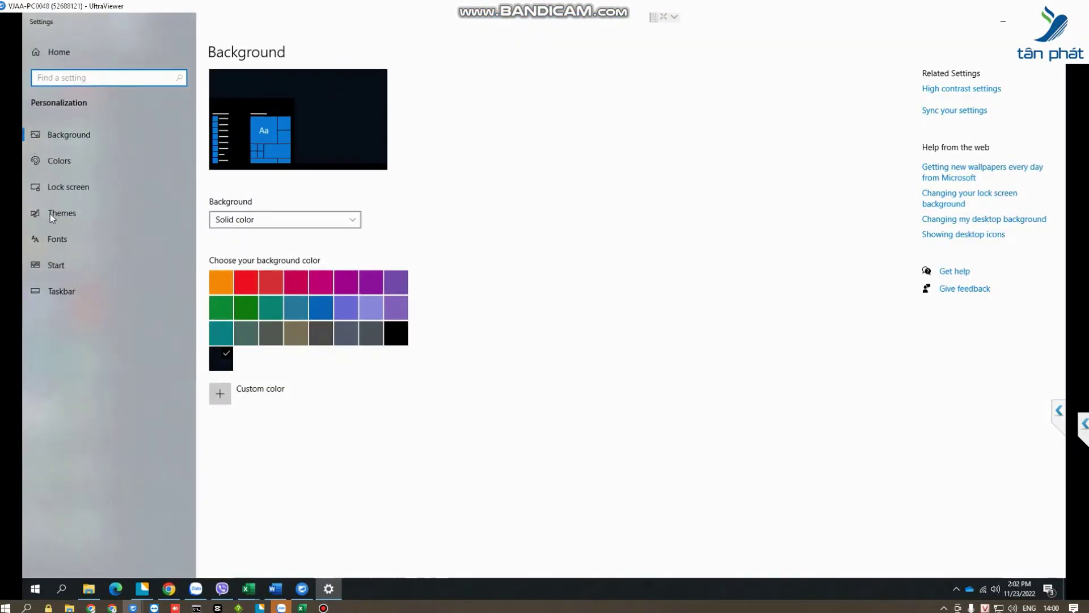
pyautogui.click(51, 214)
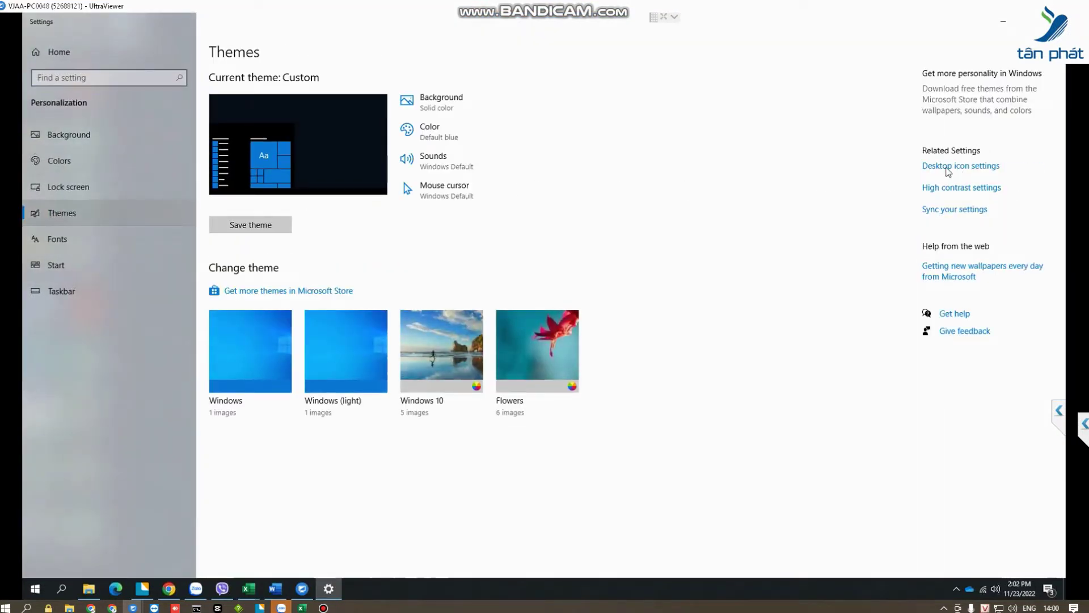
pyautogui.click(959, 166)
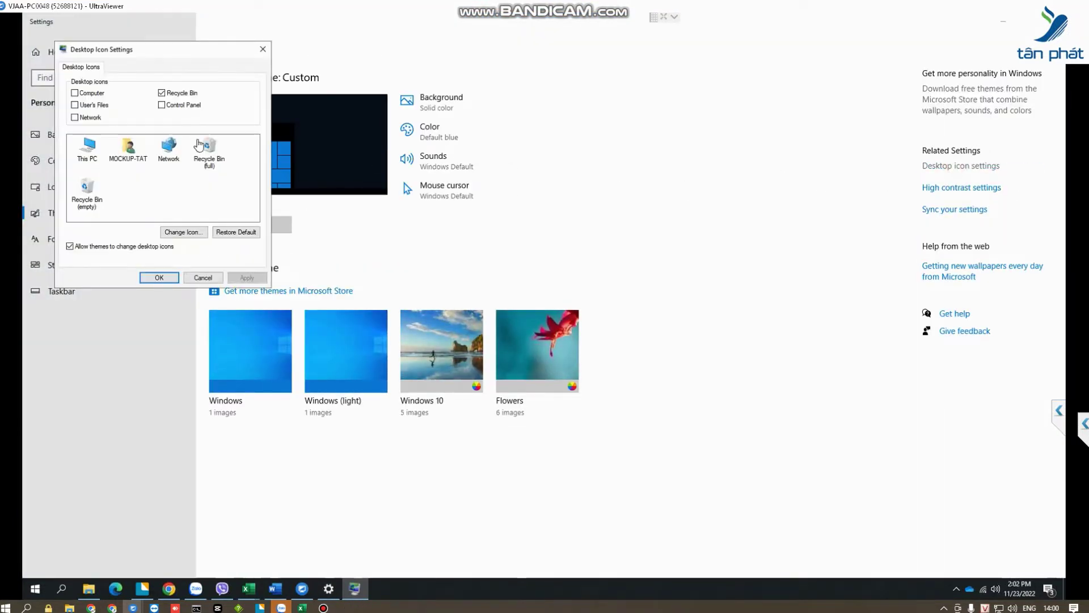
pyautogui.click(74, 92)
pyautogui.click(250, 278)
pyautogui.click(157, 278)
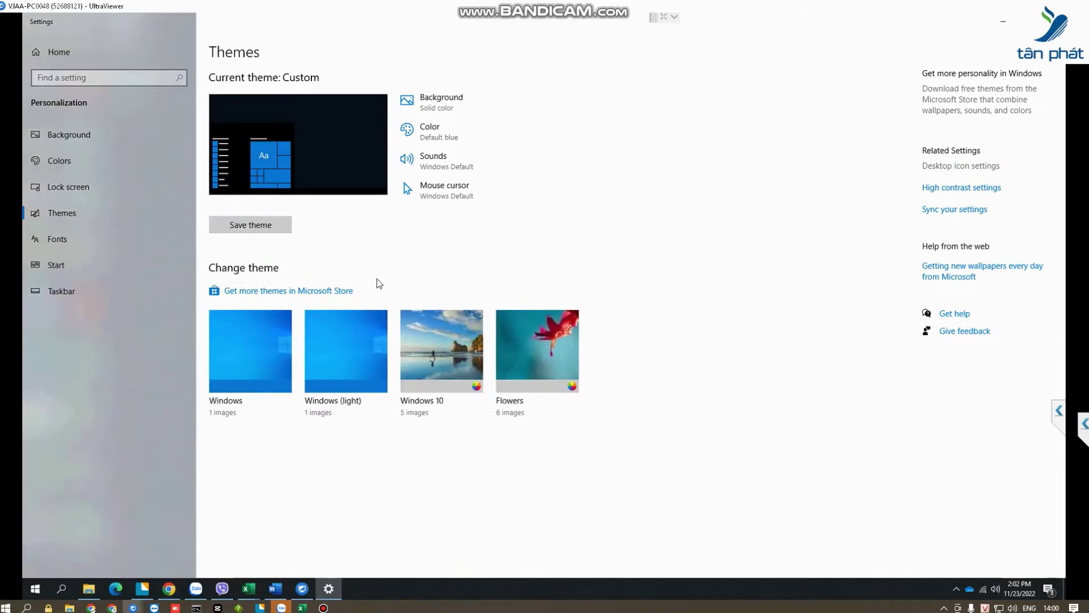
pyautogui.hotkey('alt', 'F4')
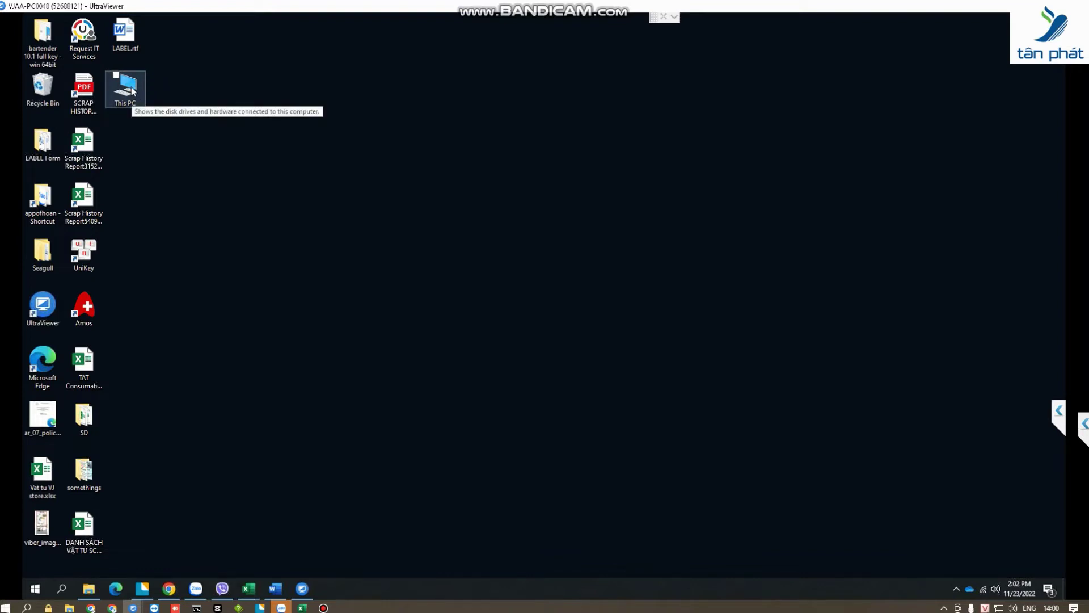
# Open Computer Management for This PC, show Device Manager and dismiss the standard user notice.
pyautogui.rightClick(132, 90)
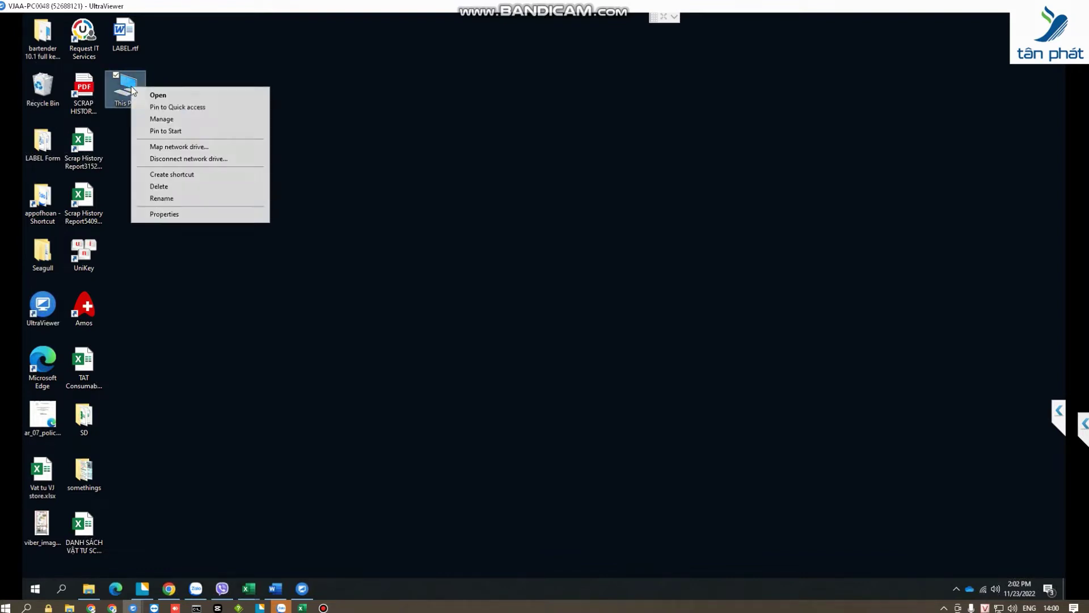
pyautogui.click(164, 119)
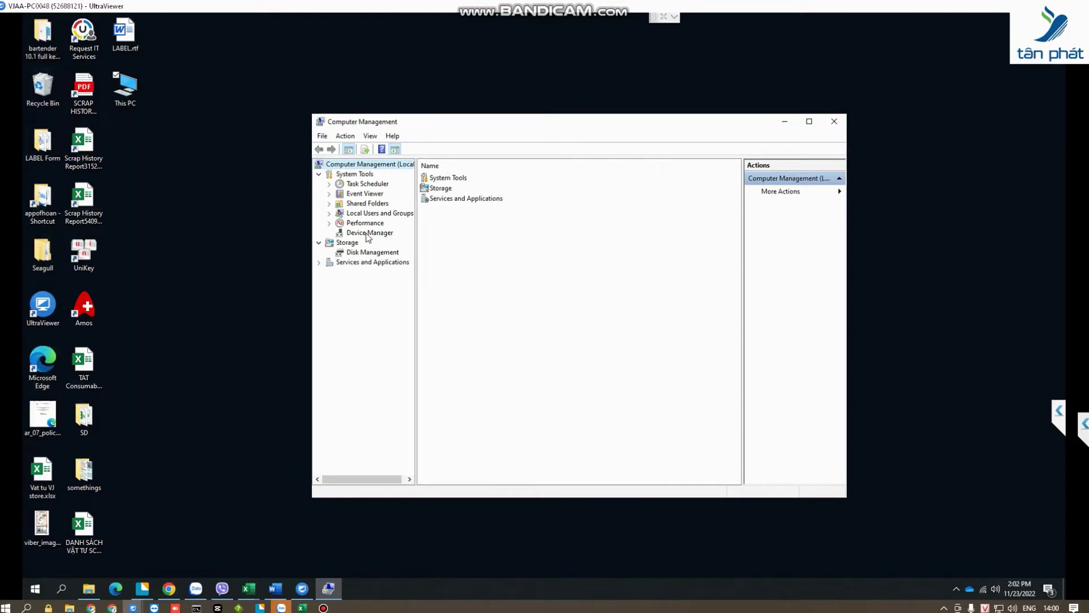
pyautogui.click(358, 233)
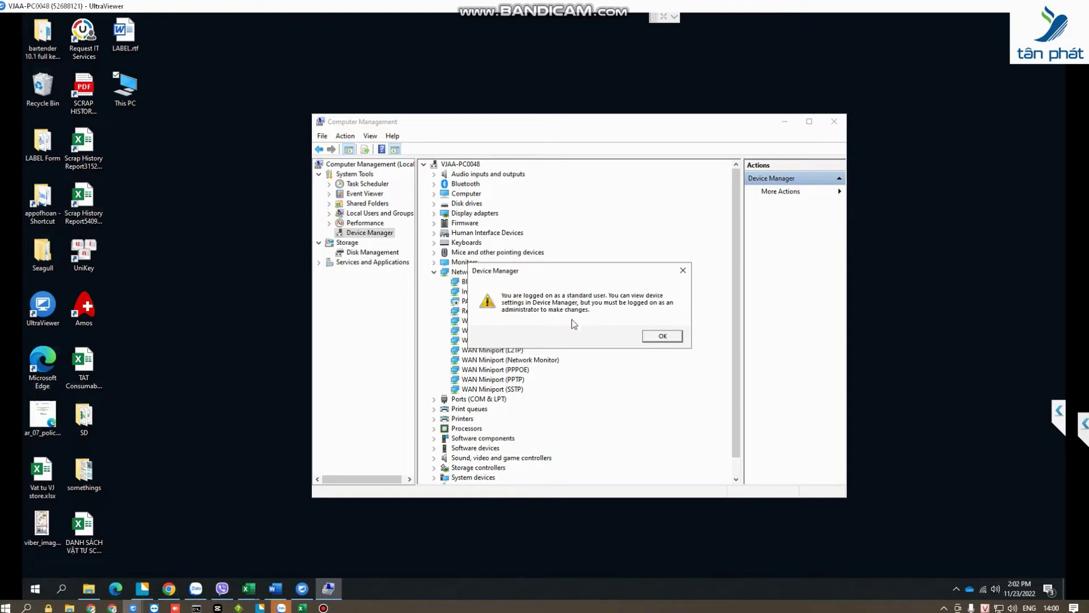
pyautogui.moveTo(587, 268); pyautogui.dragTo(621, 232)
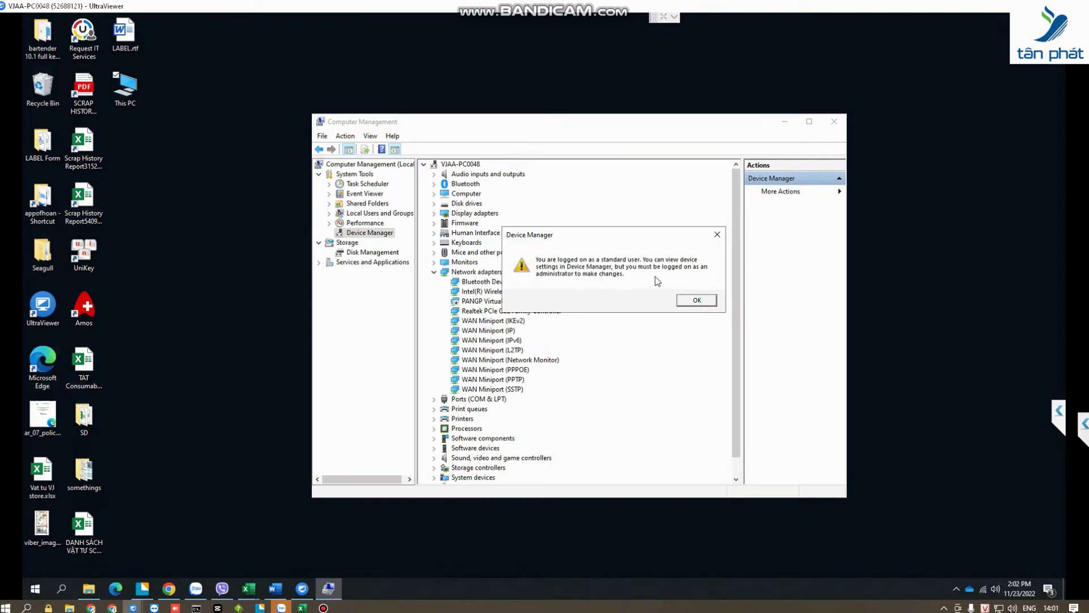
pyautogui.click(697, 299)
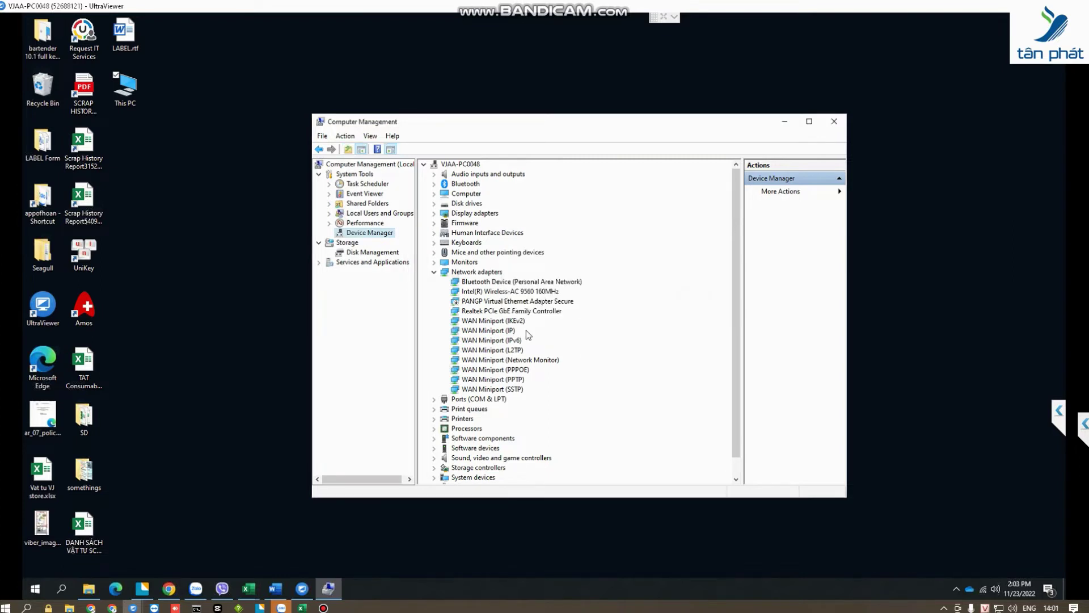
# Collapse Network adapters, expand Printers and Print queues, and locate the Gprinter GP-1824T print queue.
pyautogui.click(434, 272)
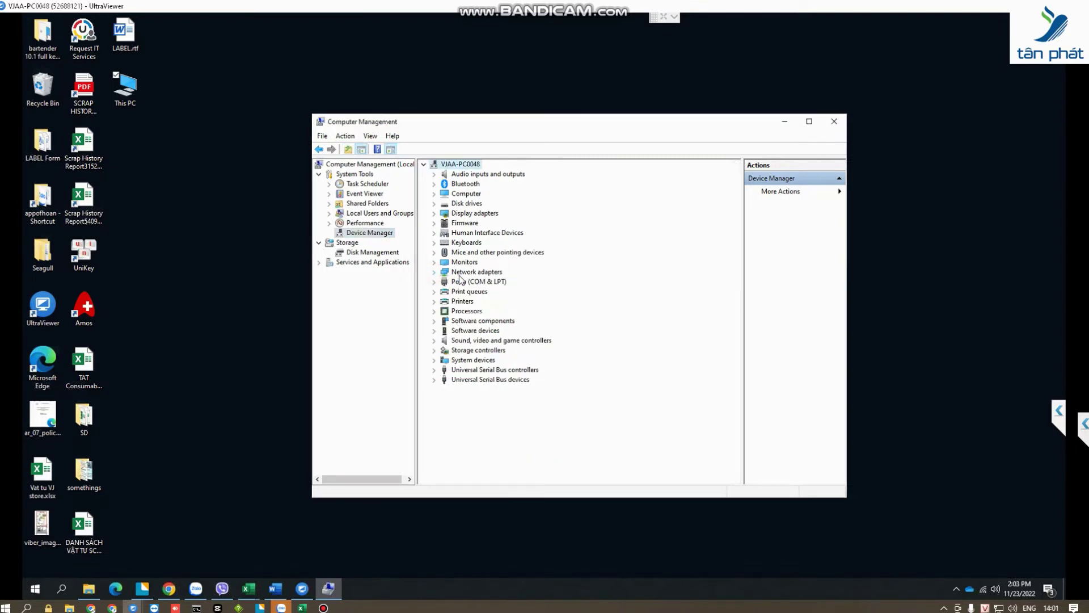
pyautogui.click(435, 301)
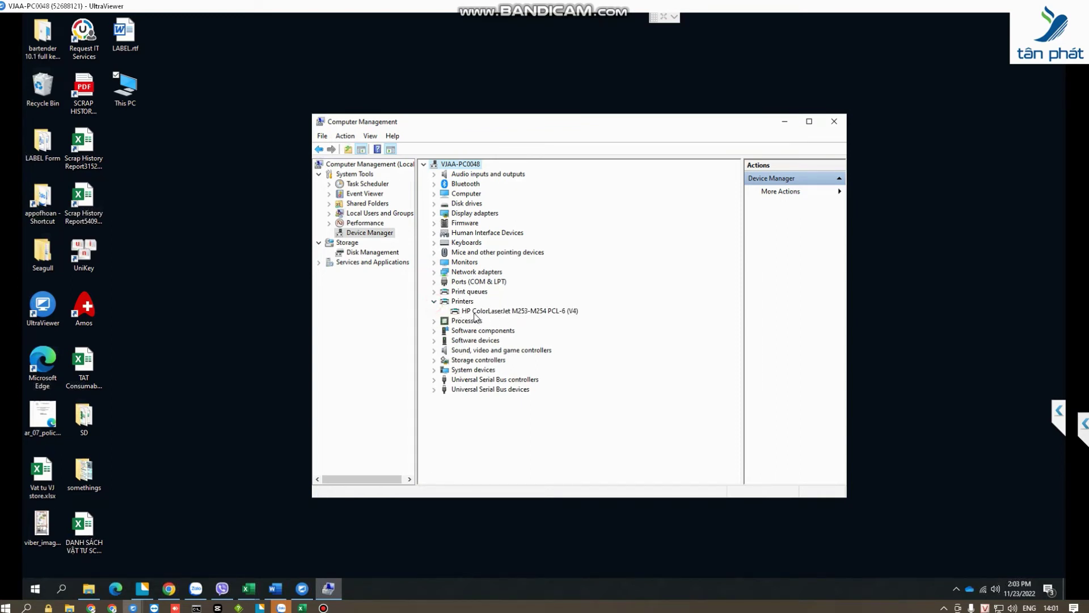
pyautogui.click(434, 292)
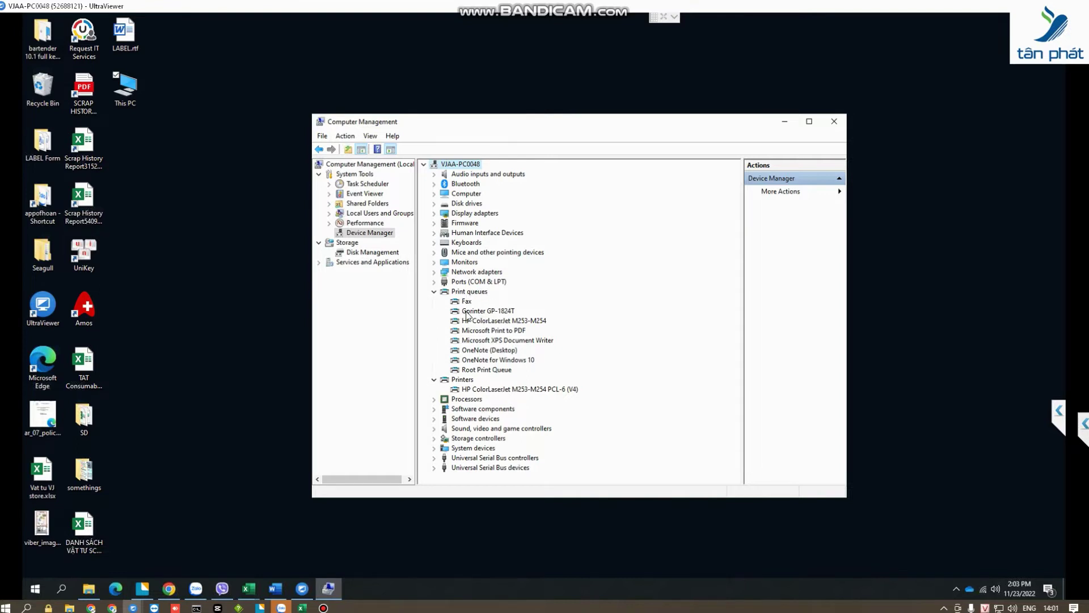
pyautogui.click(492, 312)
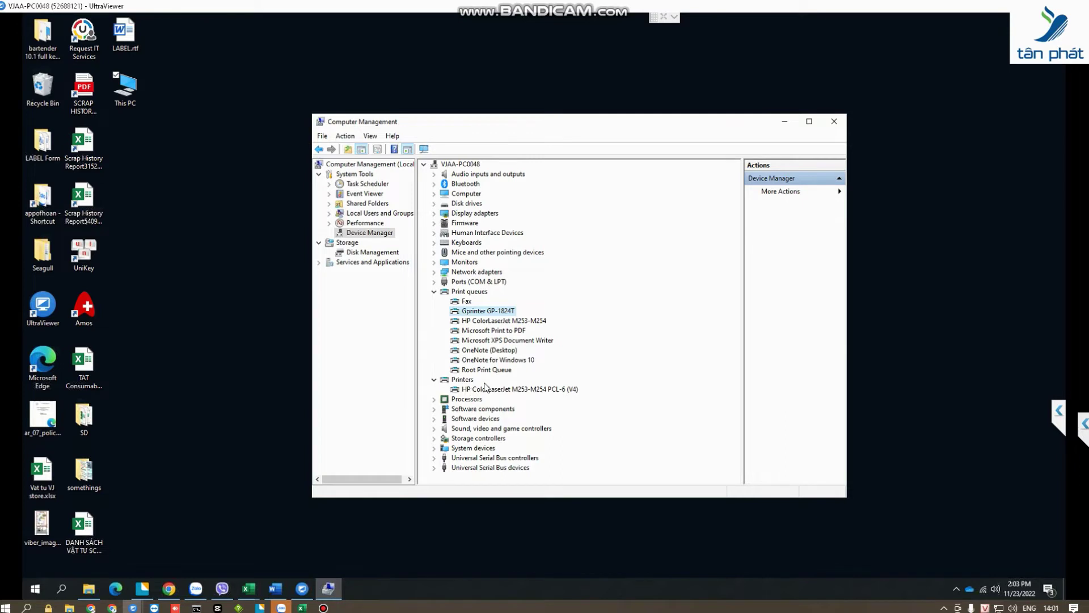
# Expand Software devices and compare its Gprinter GP-1824T entry with the one under Print queues.
pyautogui.click(435, 419)
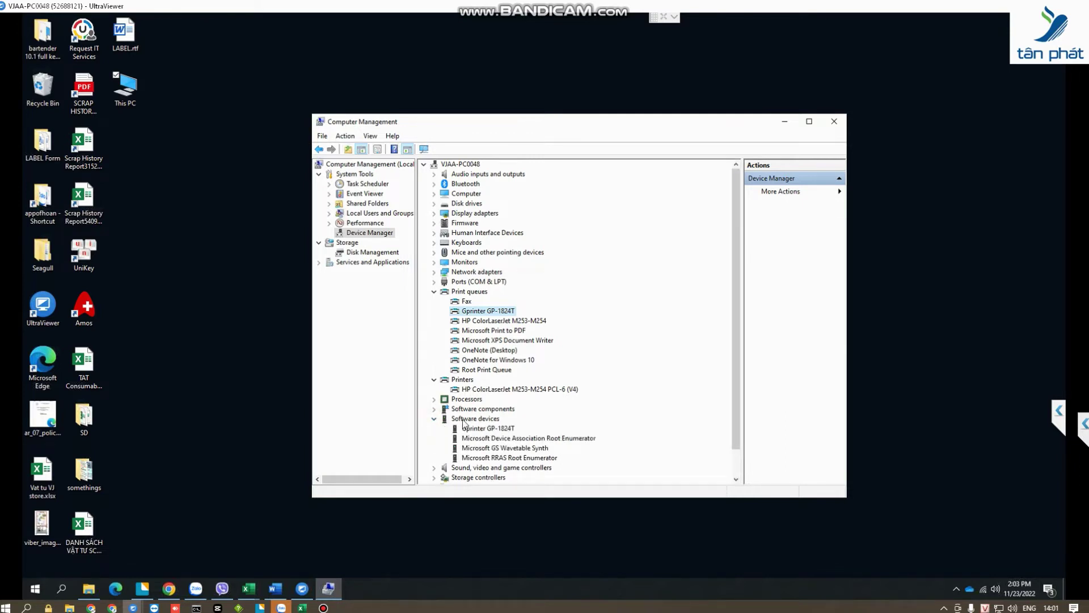
pyautogui.click(489, 428)
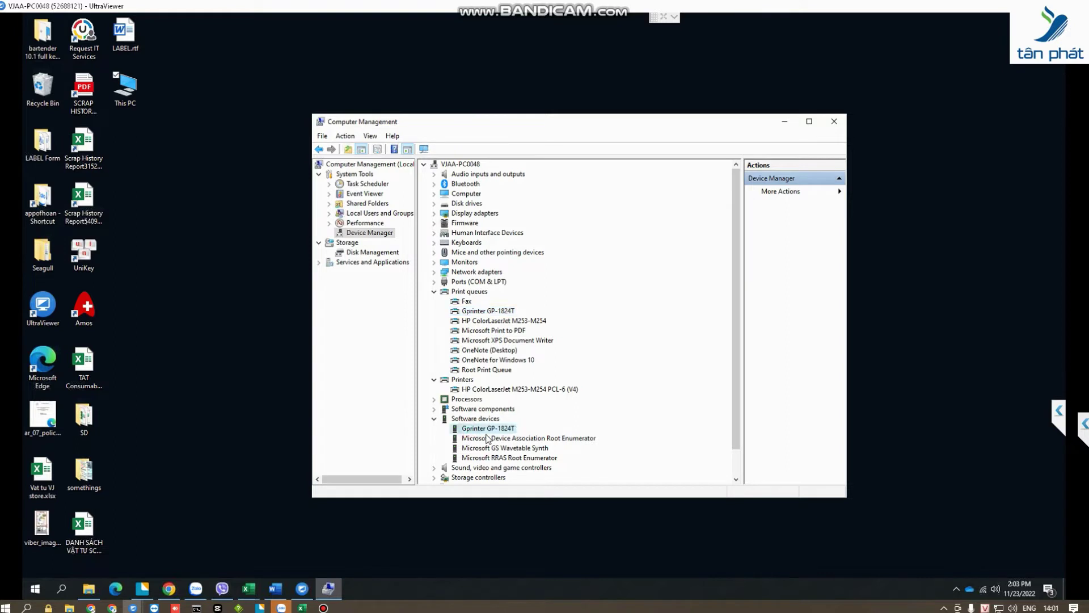
pyautogui.click(478, 312)
pyautogui.click(490, 430)
pyautogui.click(486, 314)
pyautogui.click(488, 432)
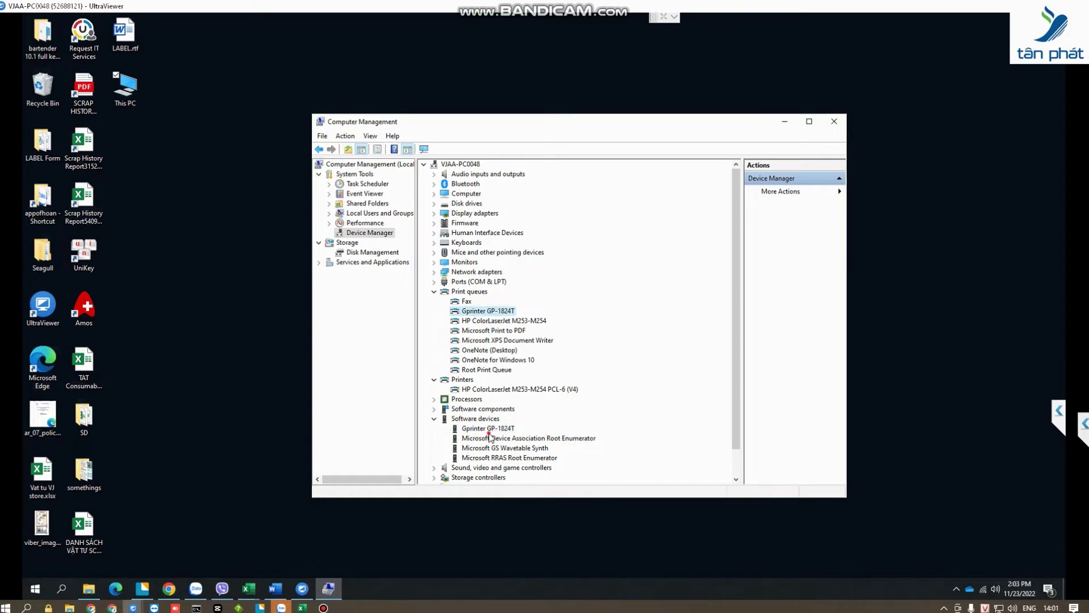
pyautogui.click(482, 313)
pyautogui.click(489, 433)
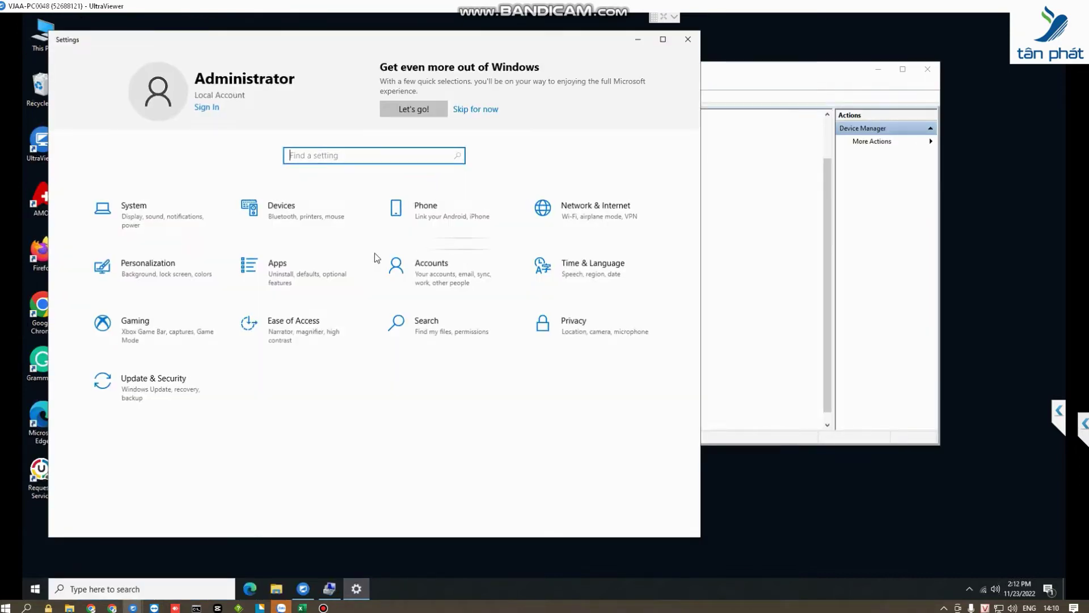
# Open the printer properties of the Gprinter GP-1824T from the Printers & scanners settings.
pyautogui.click(33, 590)
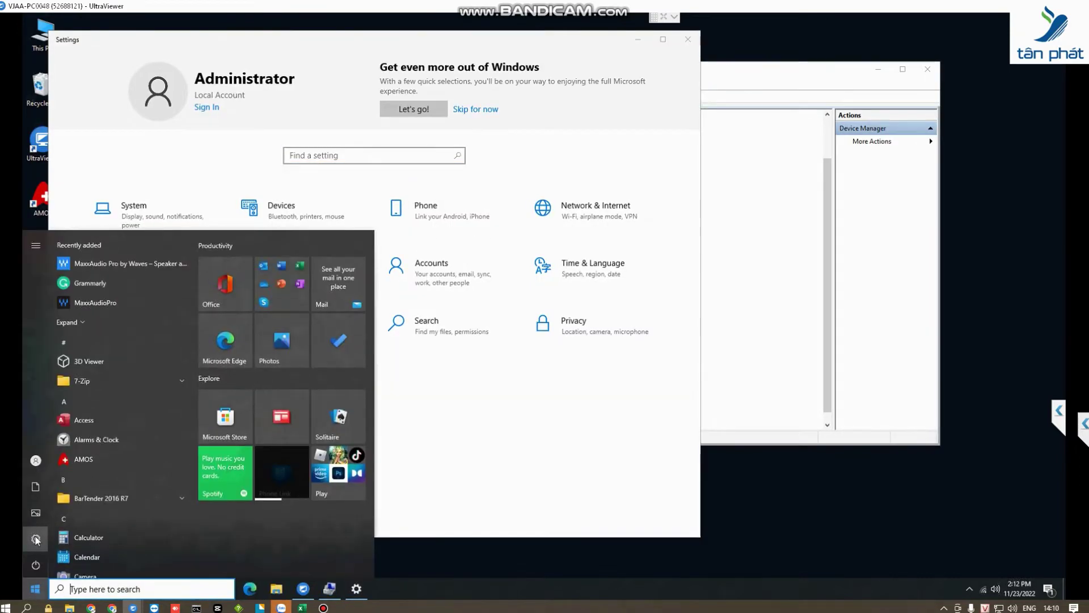
pyautogui.click(505, 424)
pyautogui.click(293, 213)
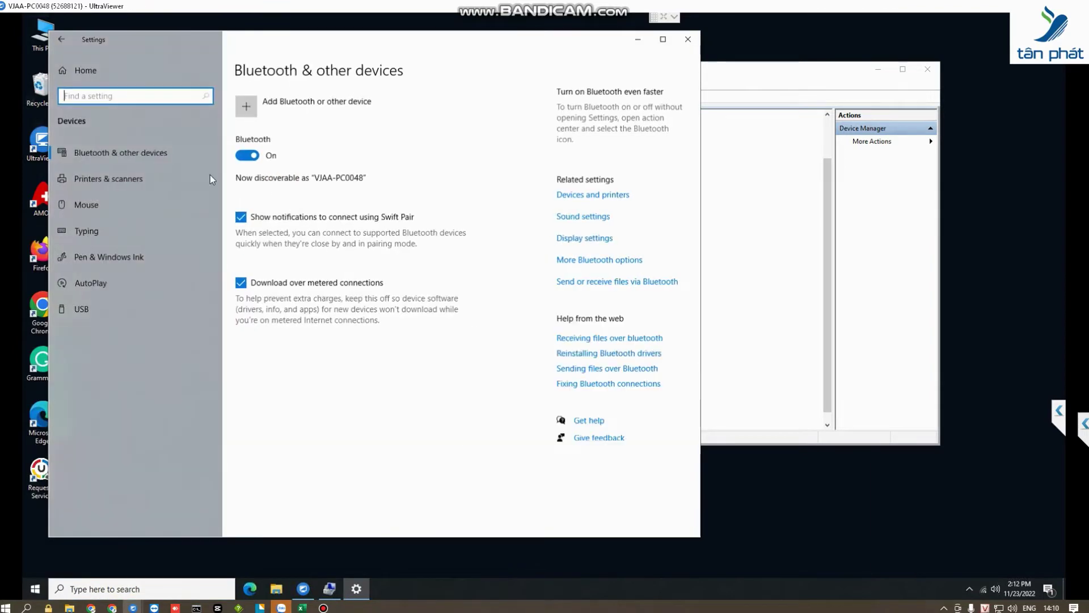
pyautogui.click(134, 181)
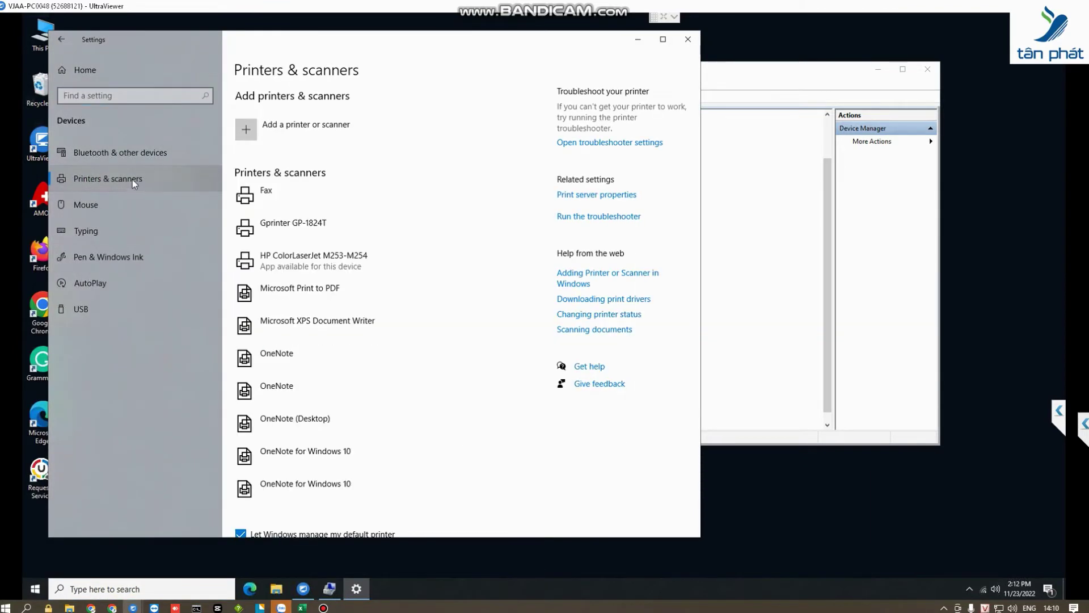
pyautogui.click(311, 227)
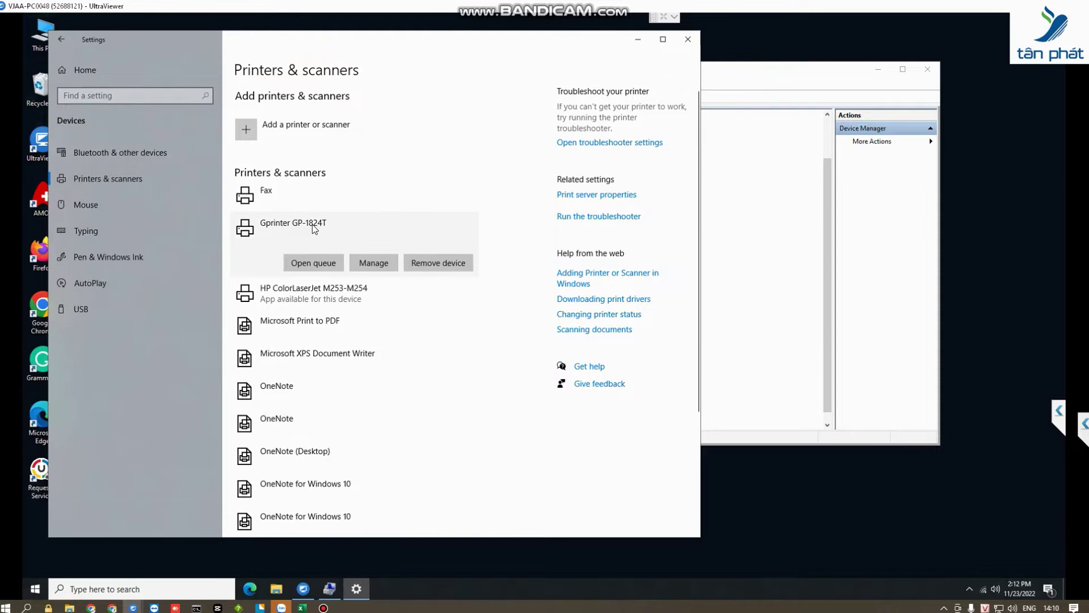
pyautogui.click(379, 263)
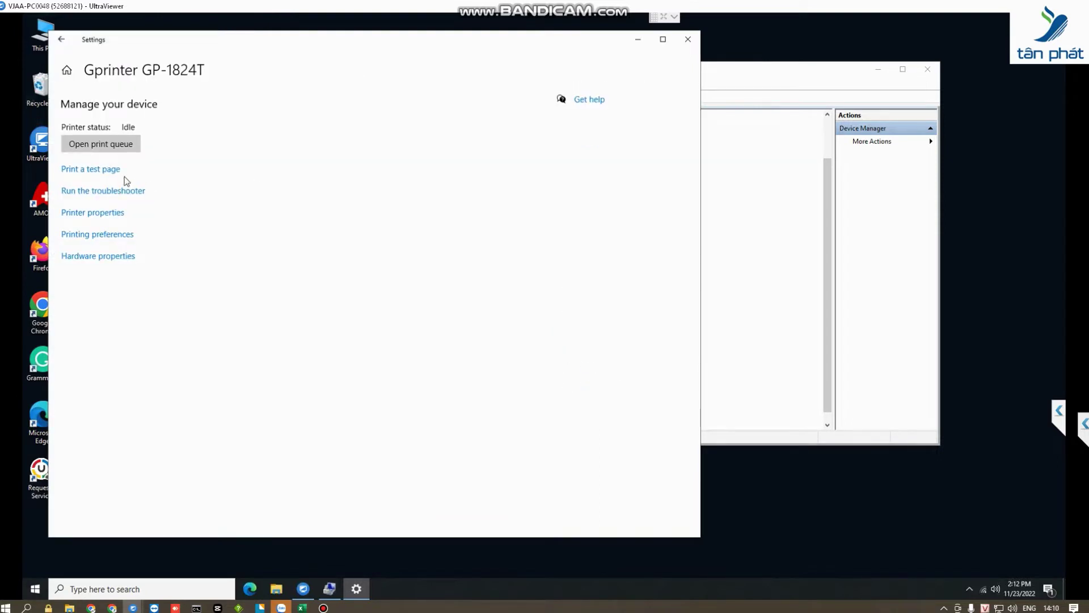
pyautogui.click(97, 214)
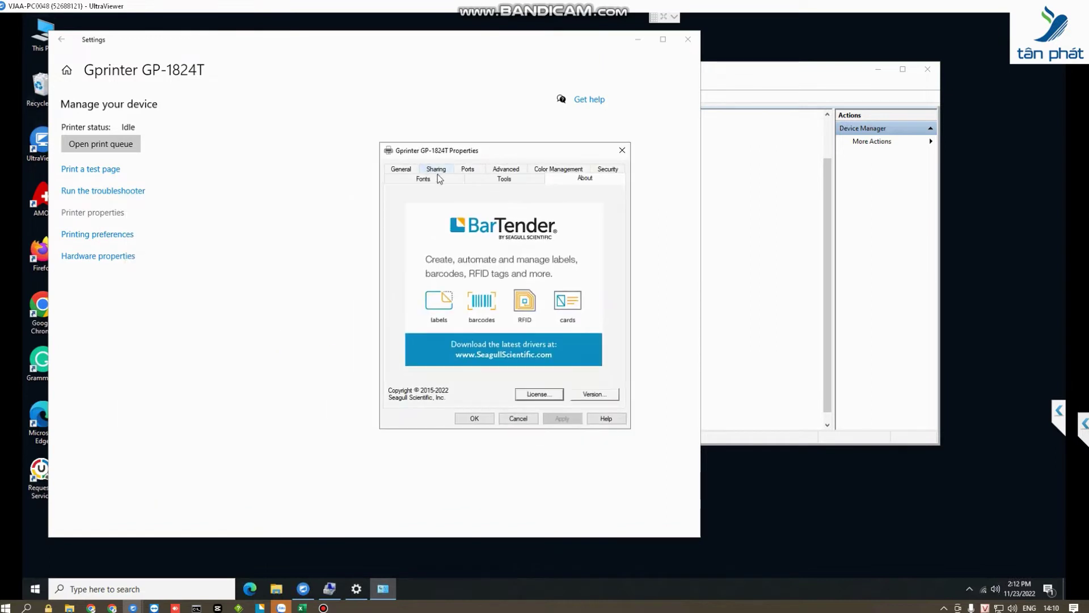
# Open the printer's advanced Printing Defaults and choose New Stock (4.00 in x 1.10 in) as the stock.
pyautogui.click(507, 170)
pyautogui.click(429, 392)
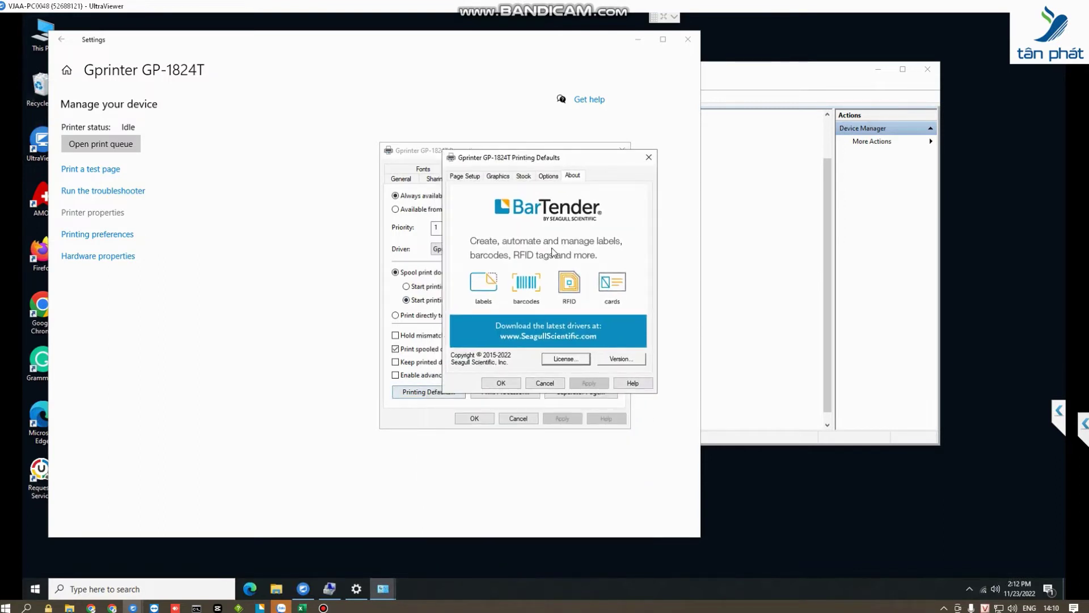
pyautogui.click(465, 179)
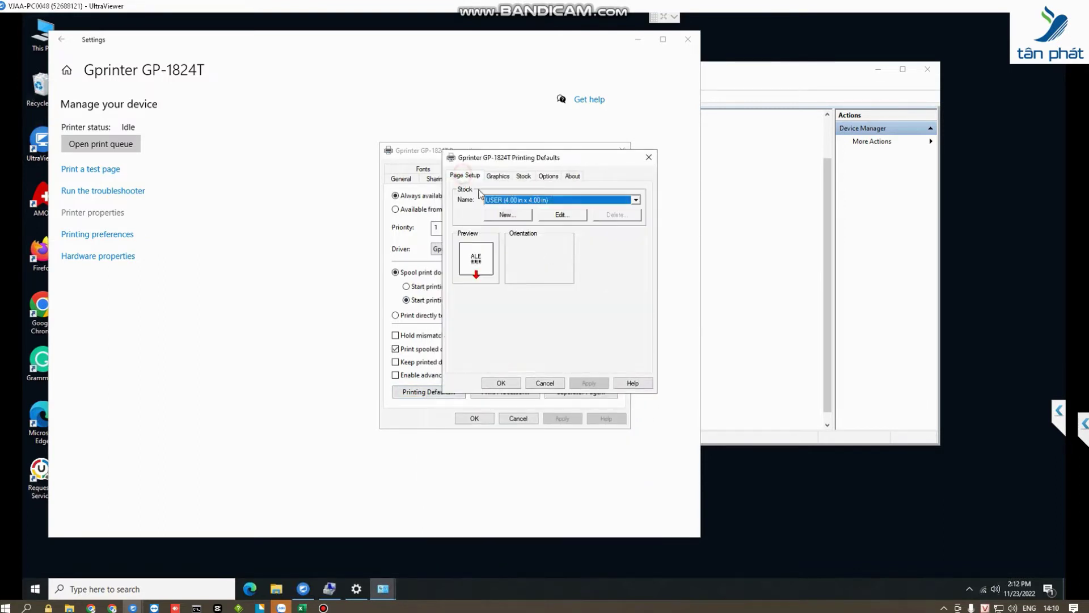
pyautogui.click(636, 201)
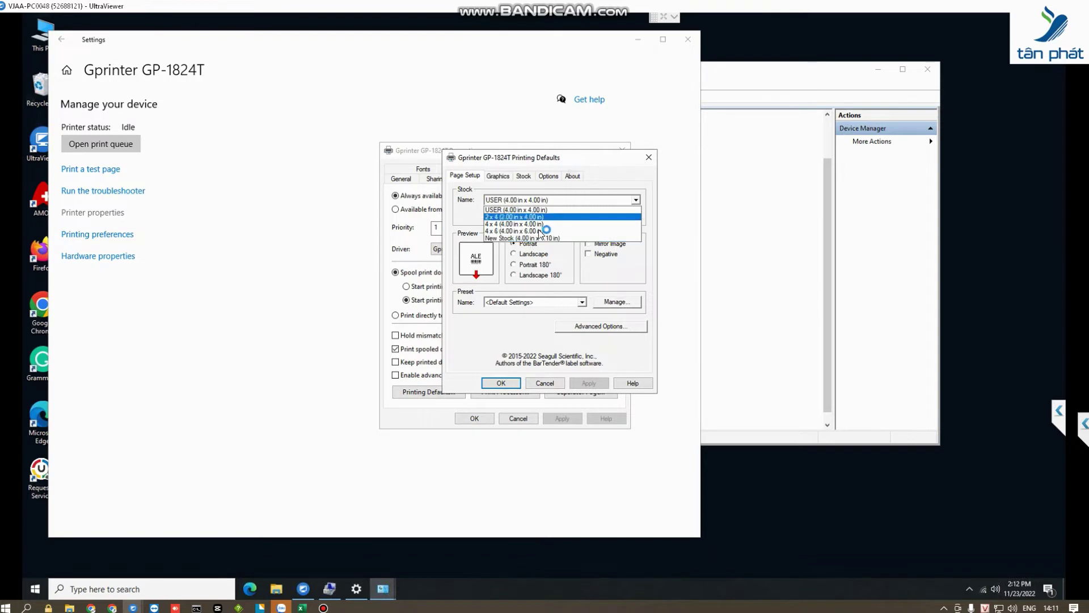
pyautogui.click(521, 239)
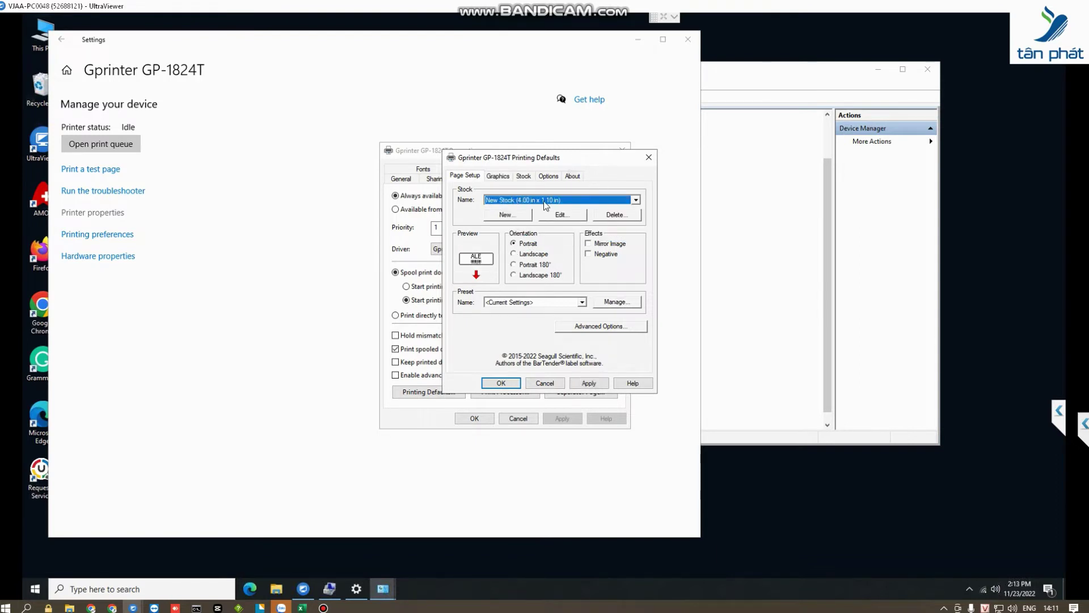
# Inspect the New Stock label definition without changing it, and review the Graphics and Stock settings in the printing defaults.
pyautogui.click(562, 214)
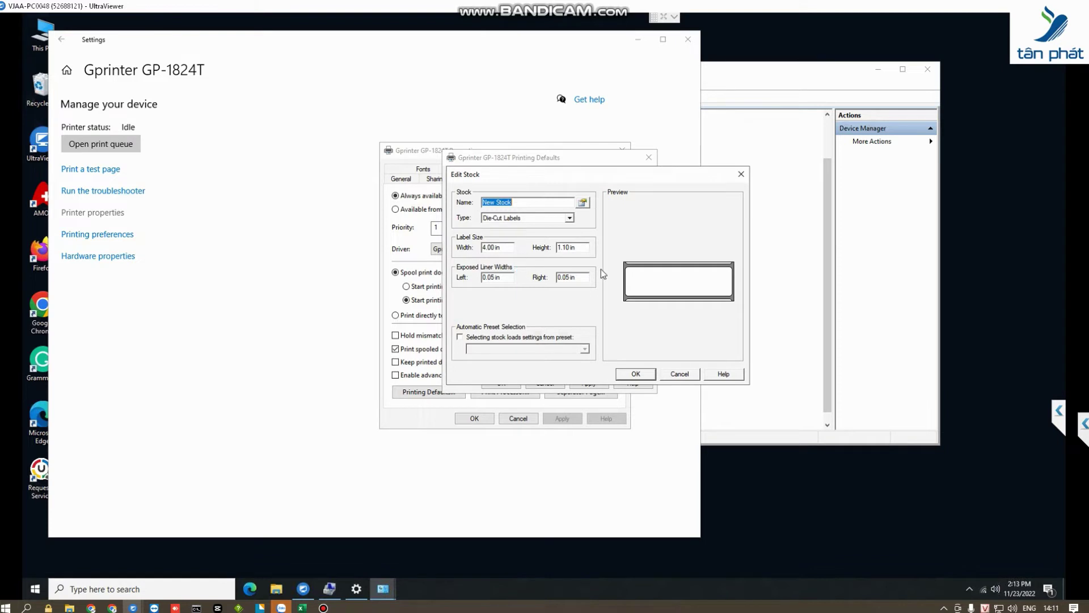
pyautogui.click(682, 377)
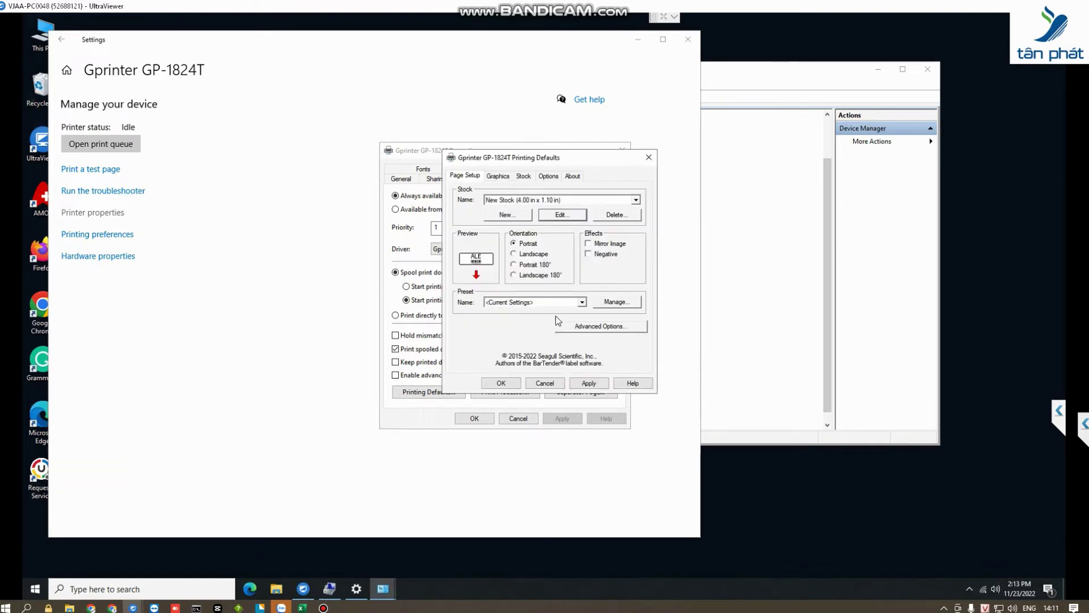
pyautogui.click(498, 177)
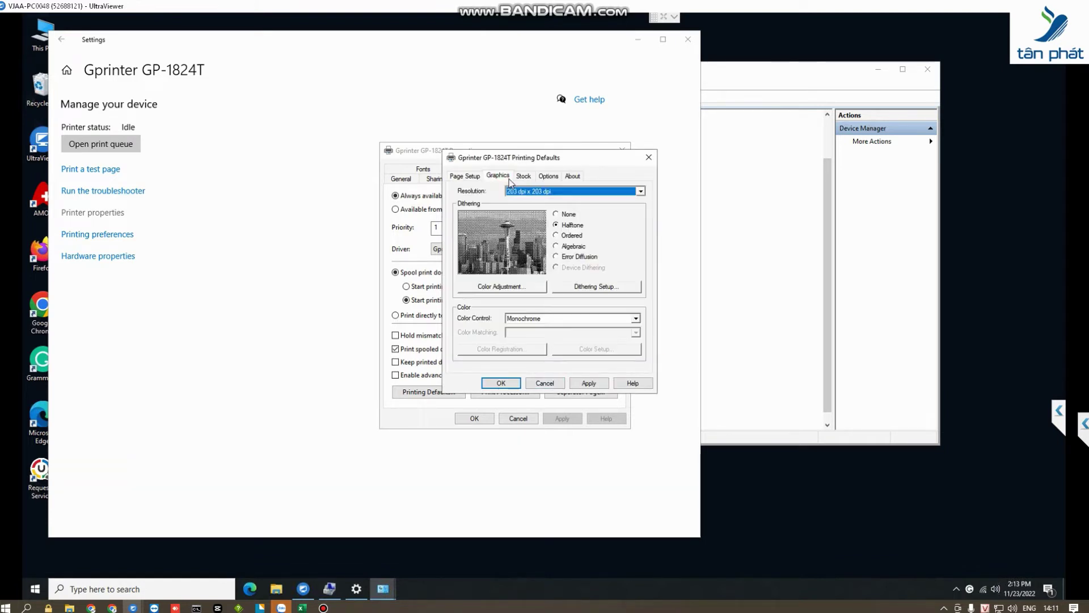
pyautogui.click(523, 176)
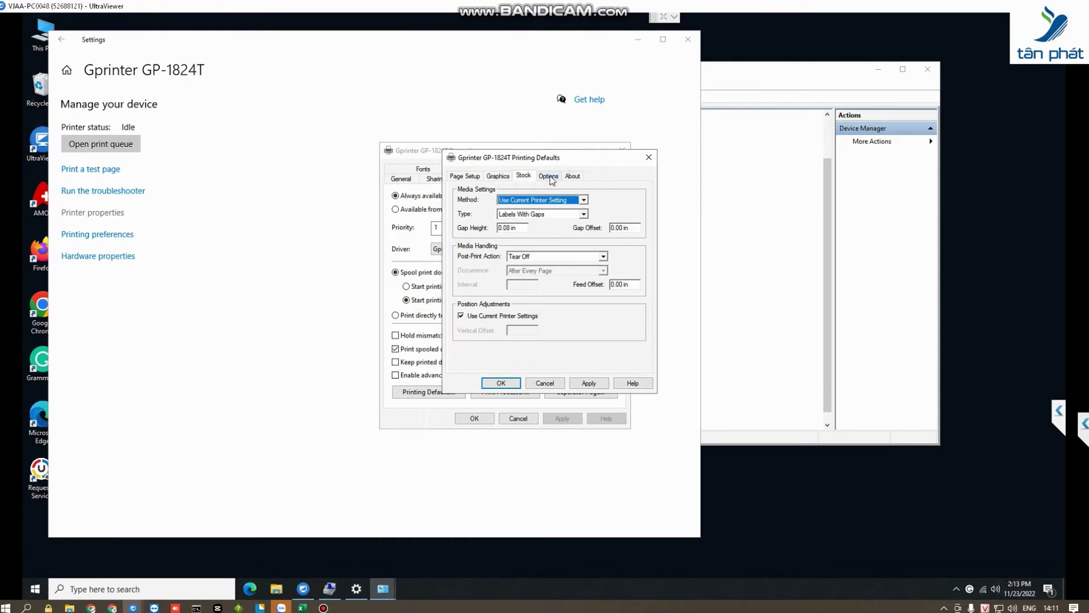
# Turn off Use Current Printer Settings in the printing defaults' options and review the available print speeds, keeping 6.00 in/sec.
pyautogui.click(549, 177)
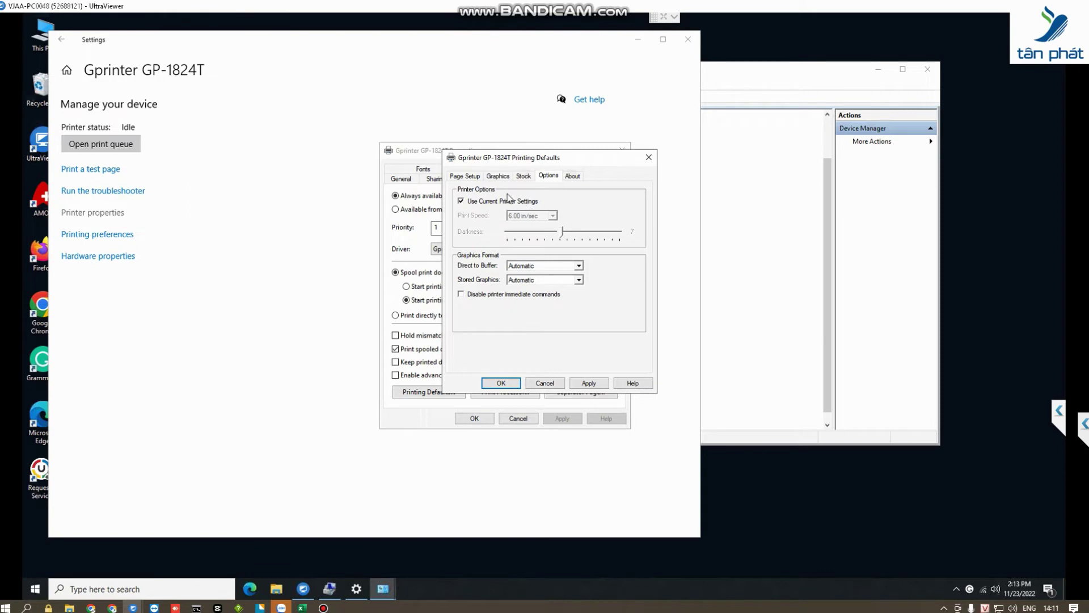
pyautogui.click(462, 201)
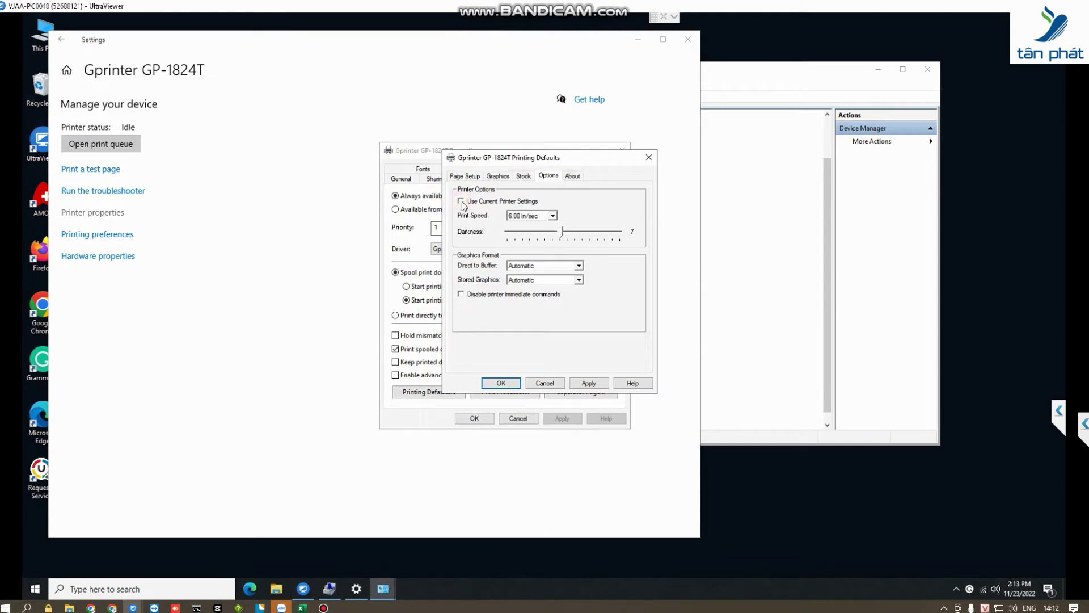
pyautogui.click(553, 216)
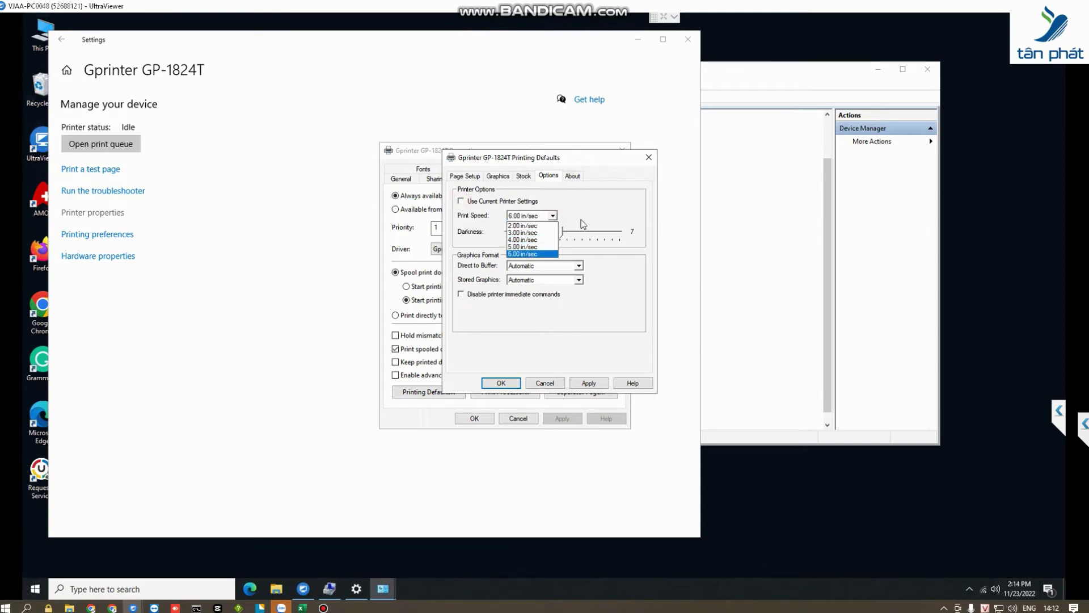
pyautogui.click(580, 223)
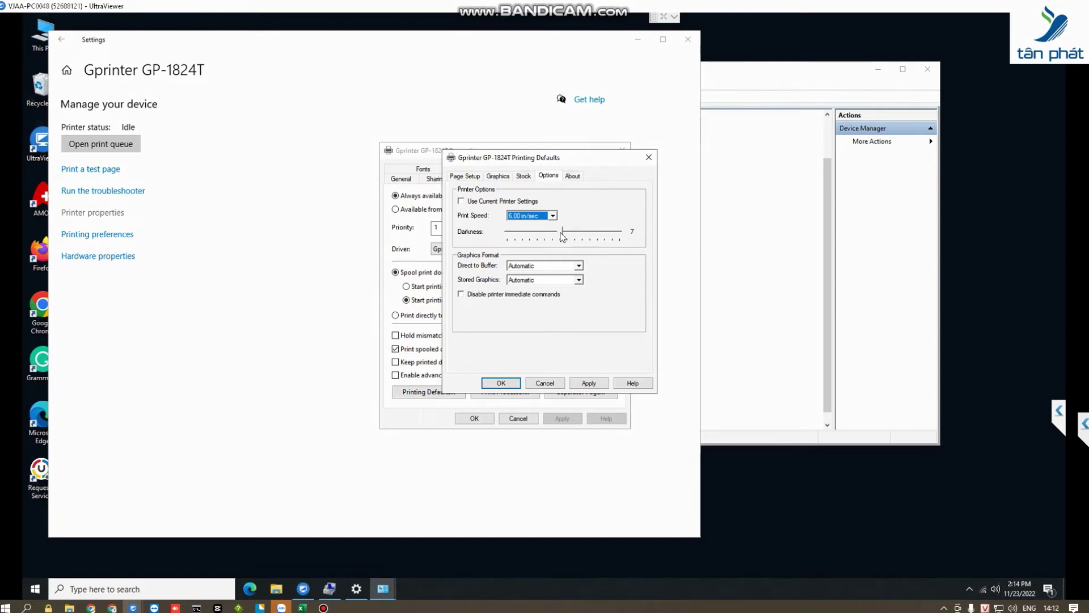
# Try different darkness levels in the printing defaults, including the maximum of 15, and save the adjusted level.
pyautogui.moveTo(562, 232); pyautogui.dragTo(498, 236)
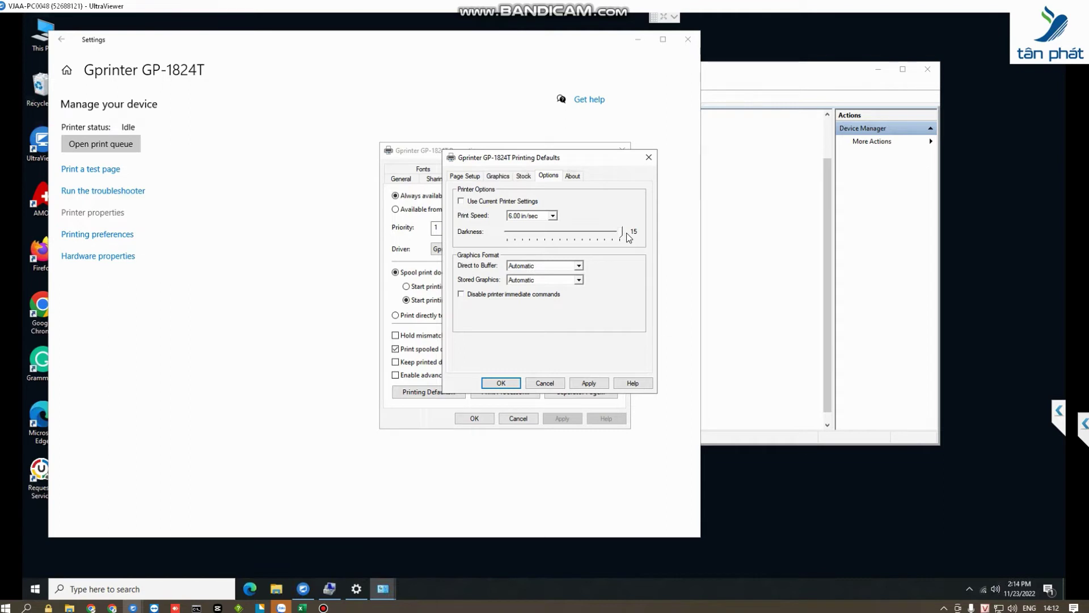
pyautogui.moveTo(606, 233); pyautogui.dragTo(630, 235)
pyautogui.moveTo(604, 234); pyautogui.dragTo(621, 234)
pyautogui.moveTo(621, 233); pyautogui.dragTo(562, 244)
pyautogui.moveTo(593, 244); pyautogui.dragTo(580, 243)
pyautogui.click(589, 384)
pyautogui.click(513, 381)
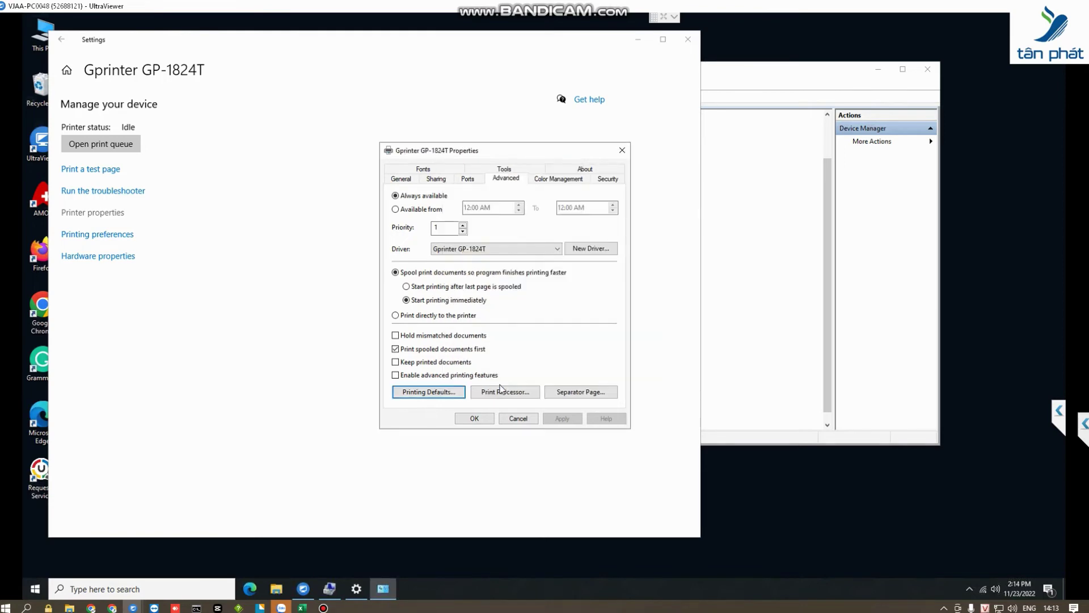
# Enable advanced printing features for the Gprinter GP-1824T and save its printer properties.
pyautogui.click(395, 375)
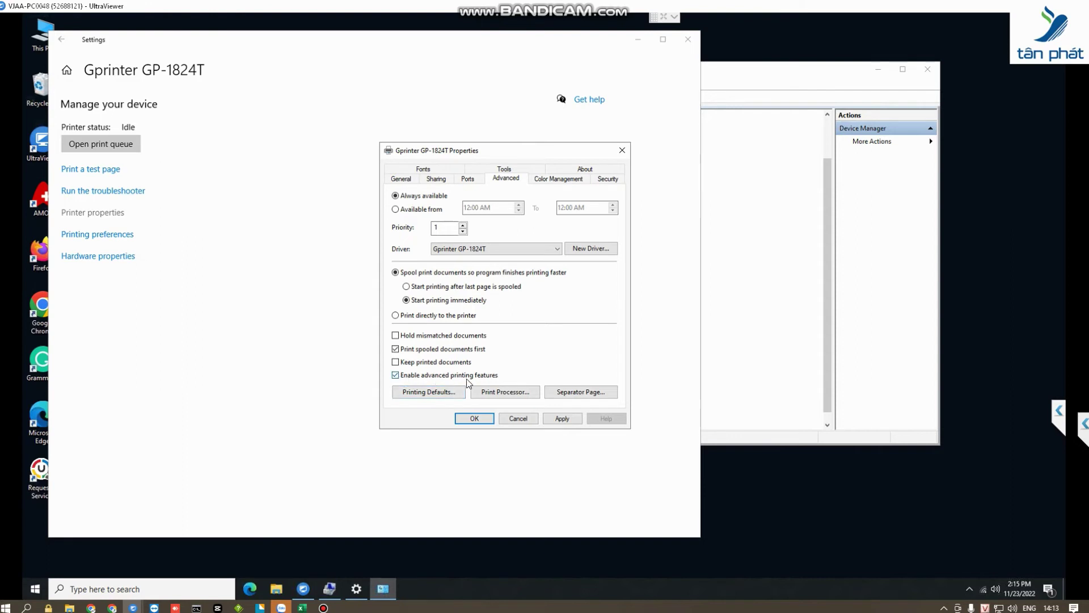
pyautogui.click(562, 419)
pyautogui.click(476, 418)
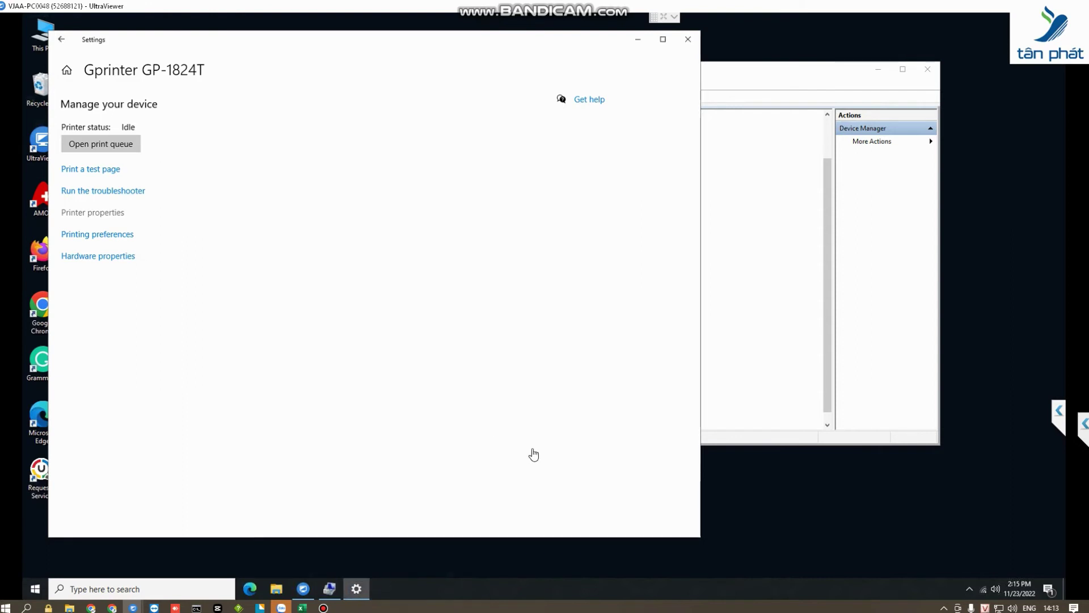
# In the Gprinter GP-1824T printing preferences, turn off Use Current Printer Settings and raise the darkness.
pyautogui.click(93, 239)
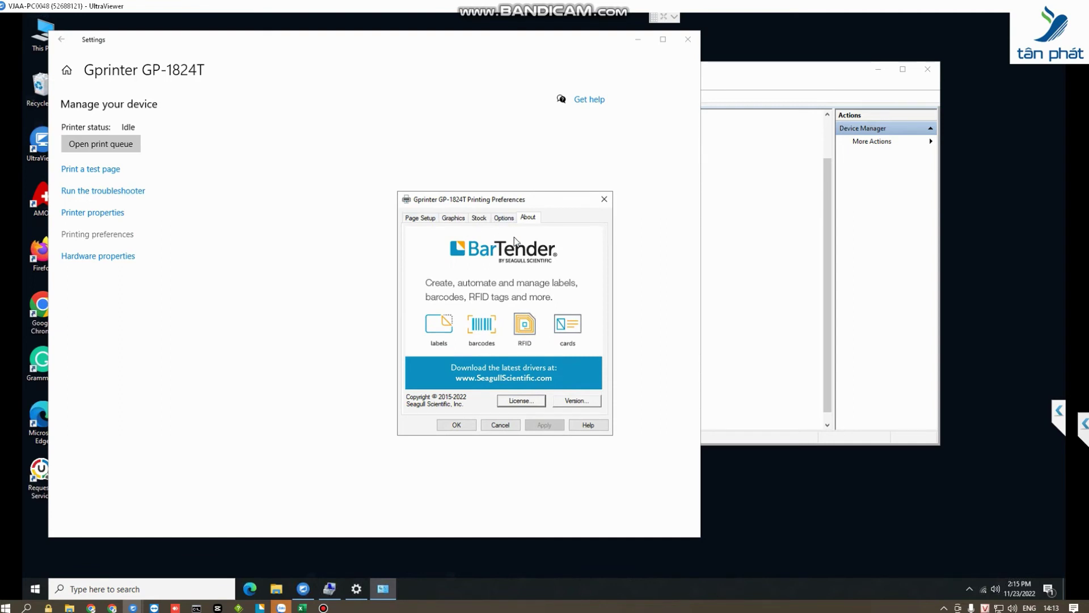
pyautogui.click(509, 220)
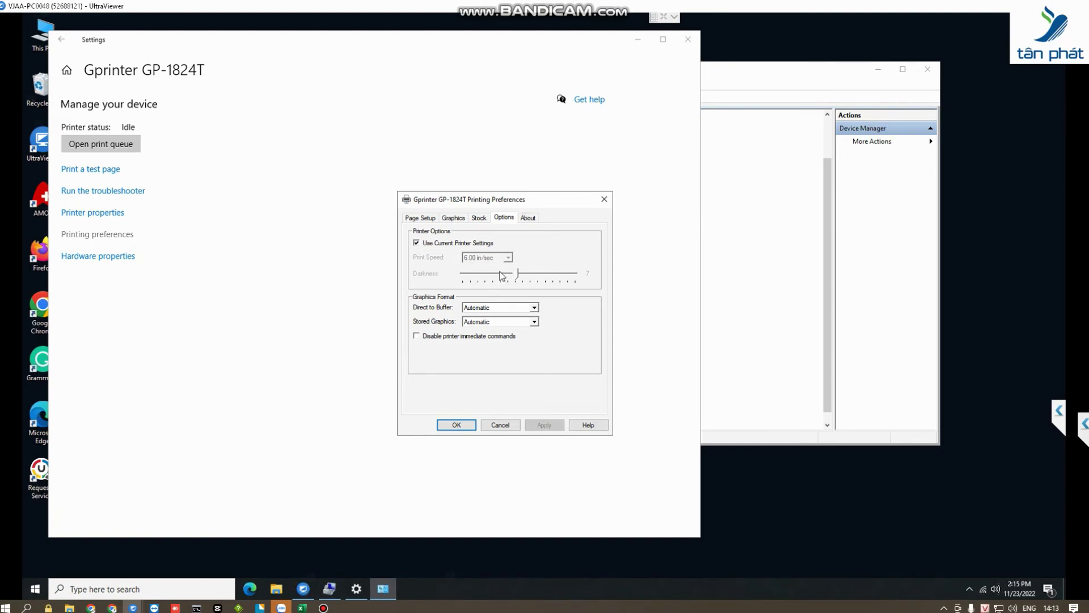
pyautogui.click(417, 243)
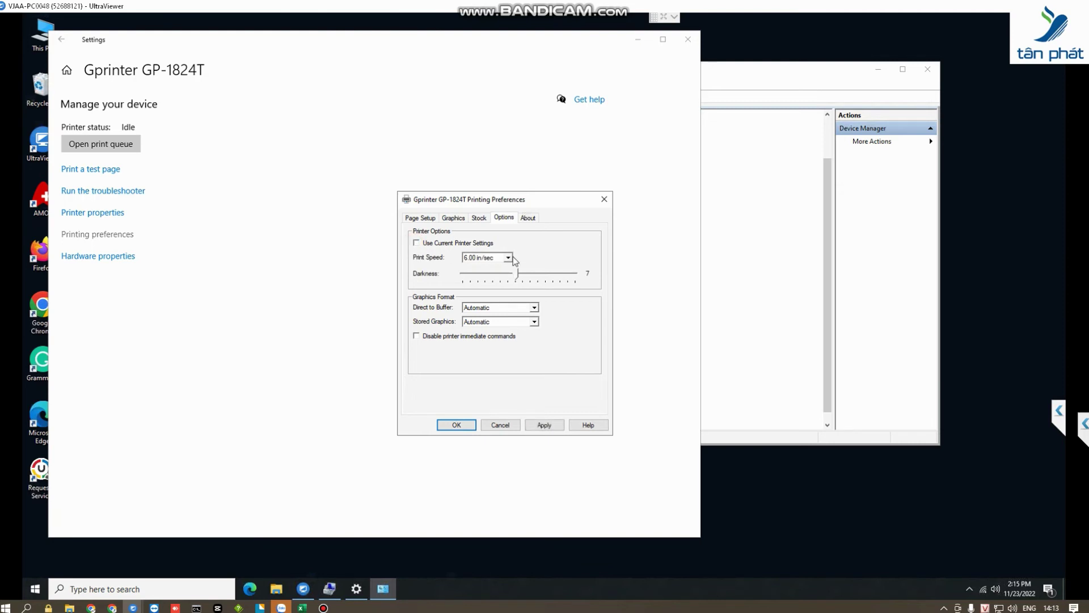
pyautogui.moveTo(517, 274); pyautogui.dragTo(553, 277)
# Compare the None, Halftone, Ordered, Algebraic and Error Diffusion dithering previews in the printing preferences' graphics settings.
pyautogui.click(478, 219)
pyautogui.click(454, 219)
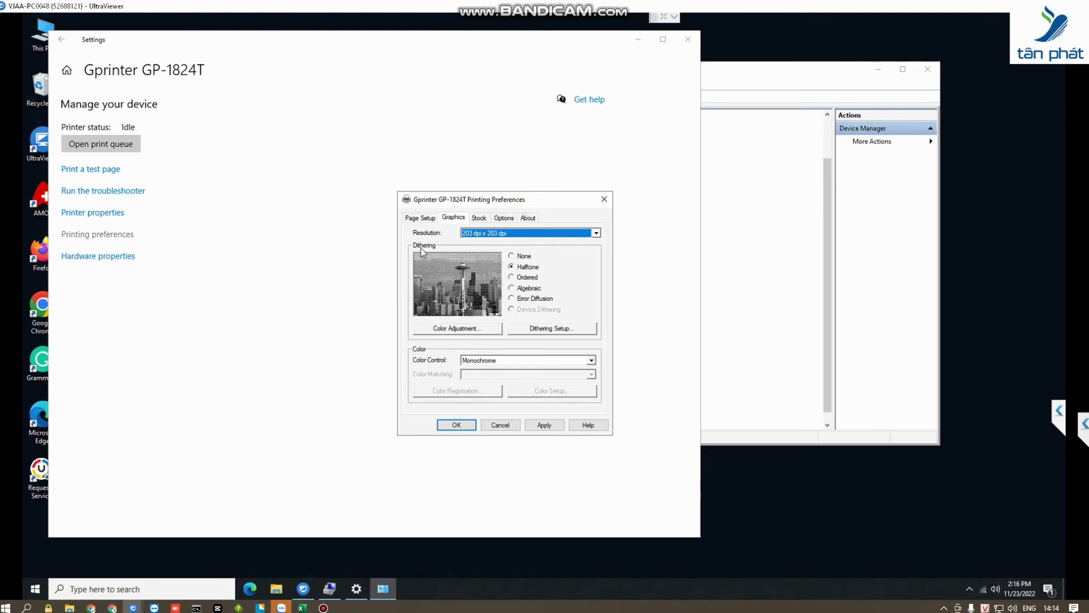
pyautogui.click(511, 299)
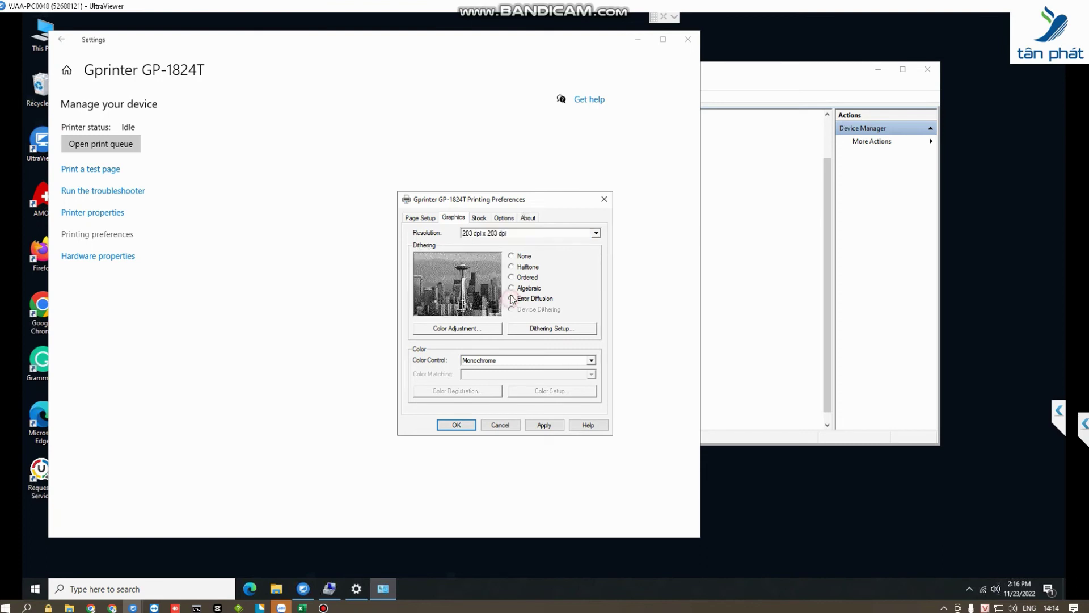
pyautogui.click(511, 255)
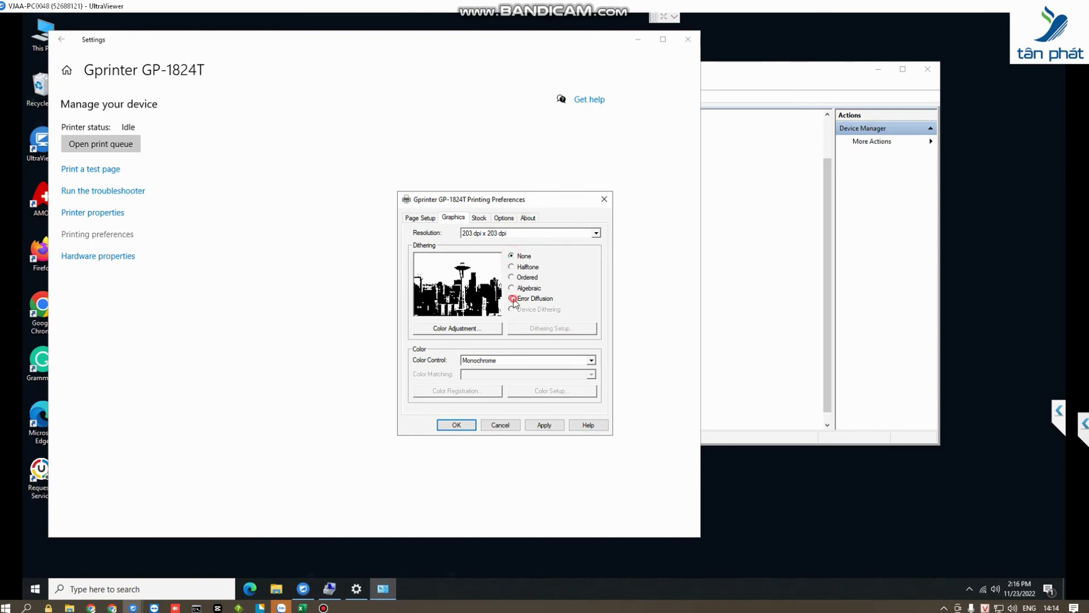
pyautogui.click(511, 298)
pyautogui.click(511, 277)
pyautogui.click(511, 266)
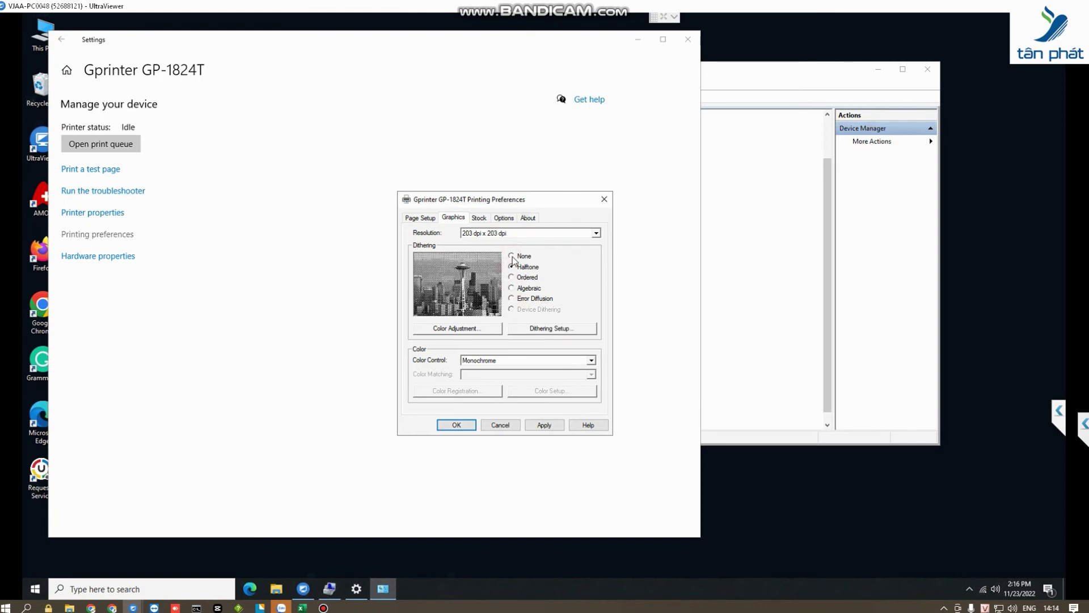
pyautogui.click(511, 256)
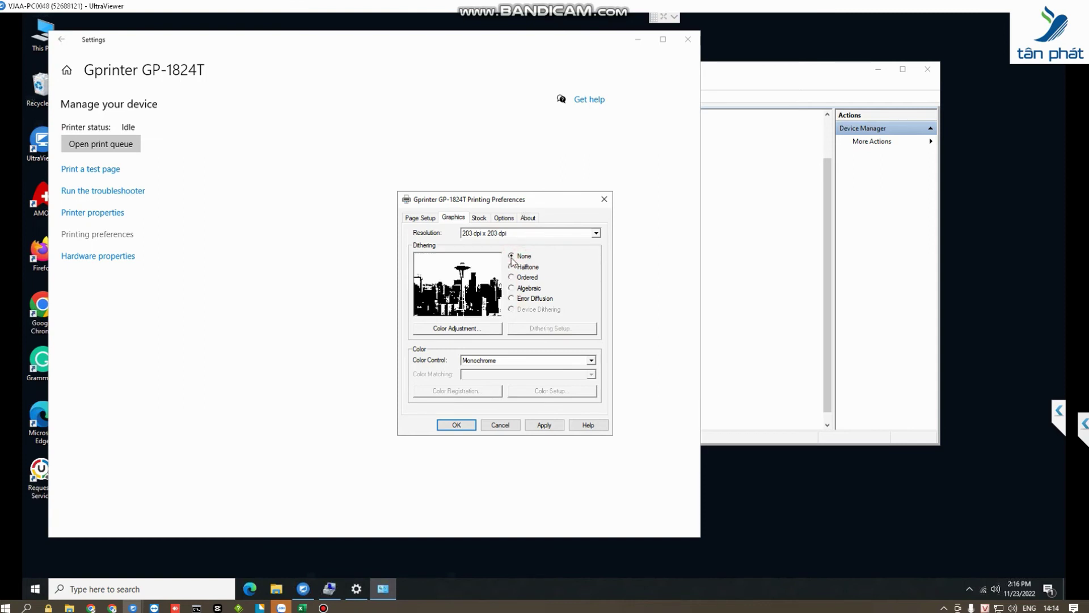
pyautogui.click(511, 267)
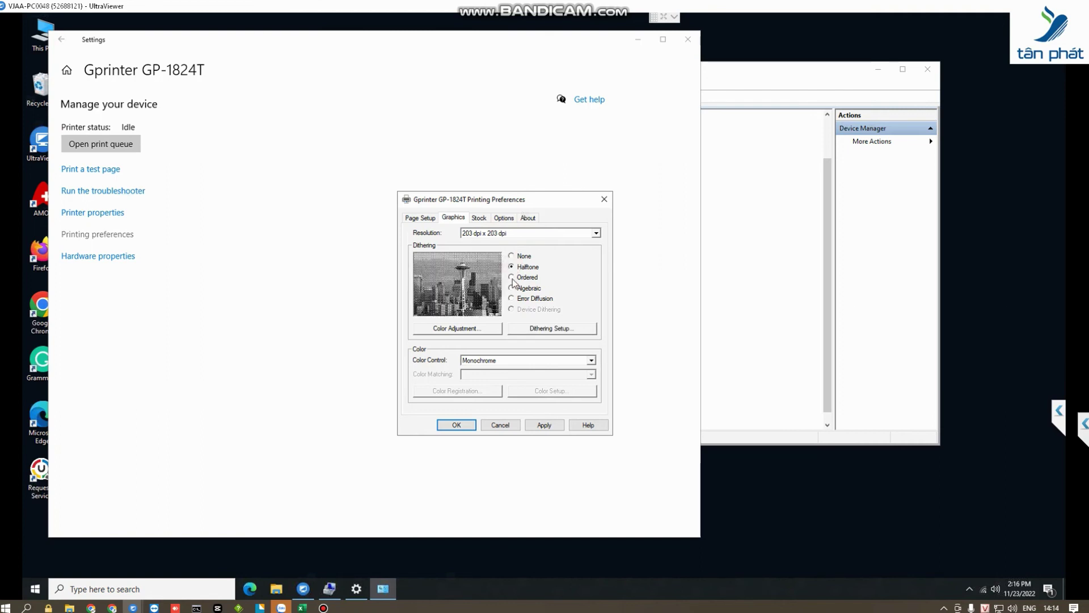
pyautogui.click(511, 277)
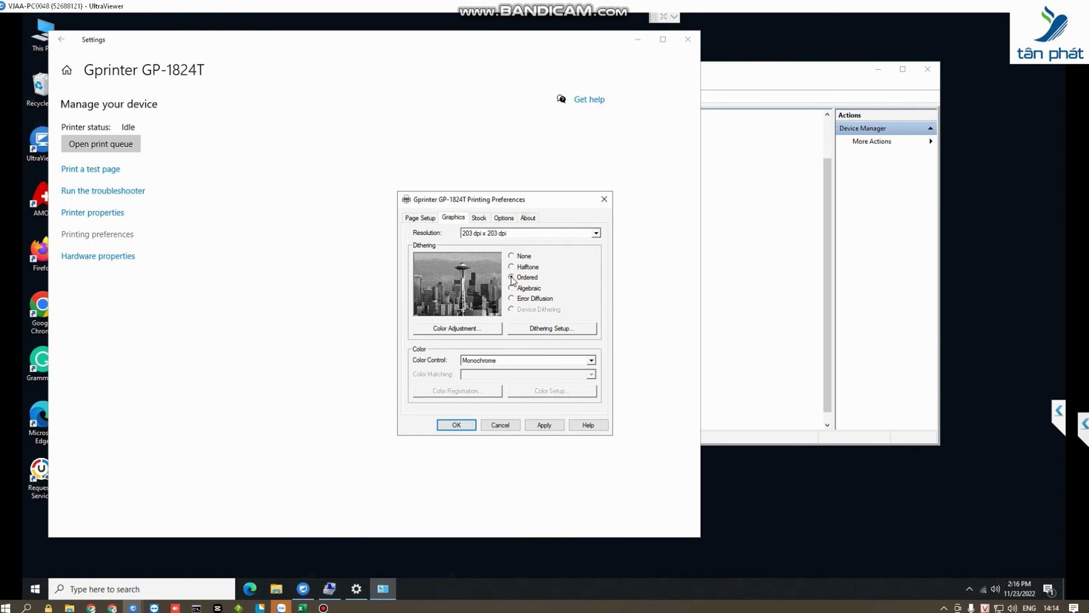
pyautogui.click(511, 288)
pyautogui.click(511, 278)
# Set the dithering to None and save the printing preferences.
pyautogui.click(512, 256)
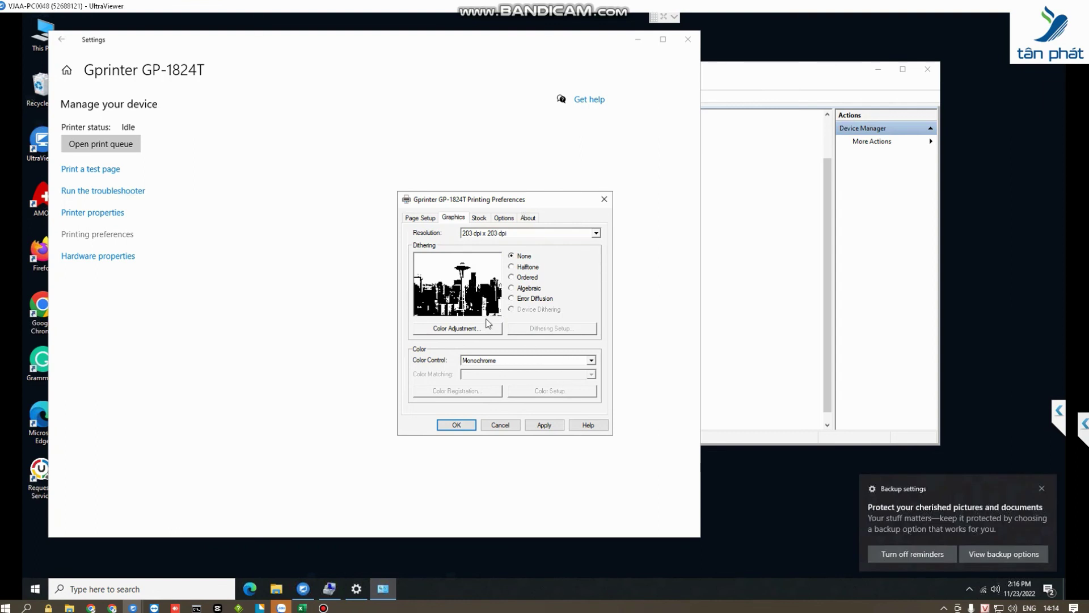
pyautogui.click(550, 425)
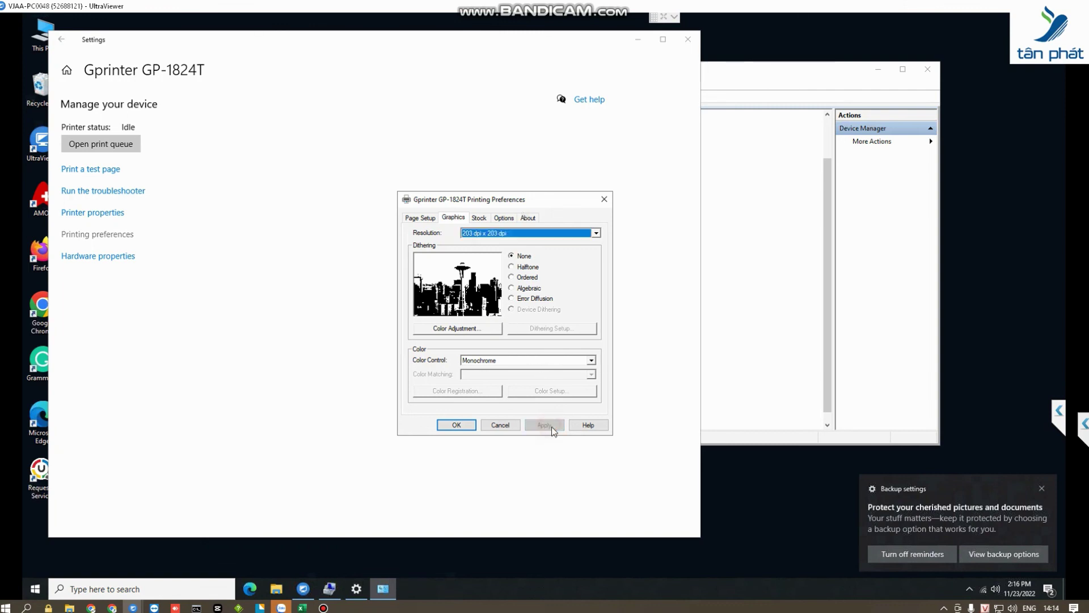
pyautogui.click(457, 425)
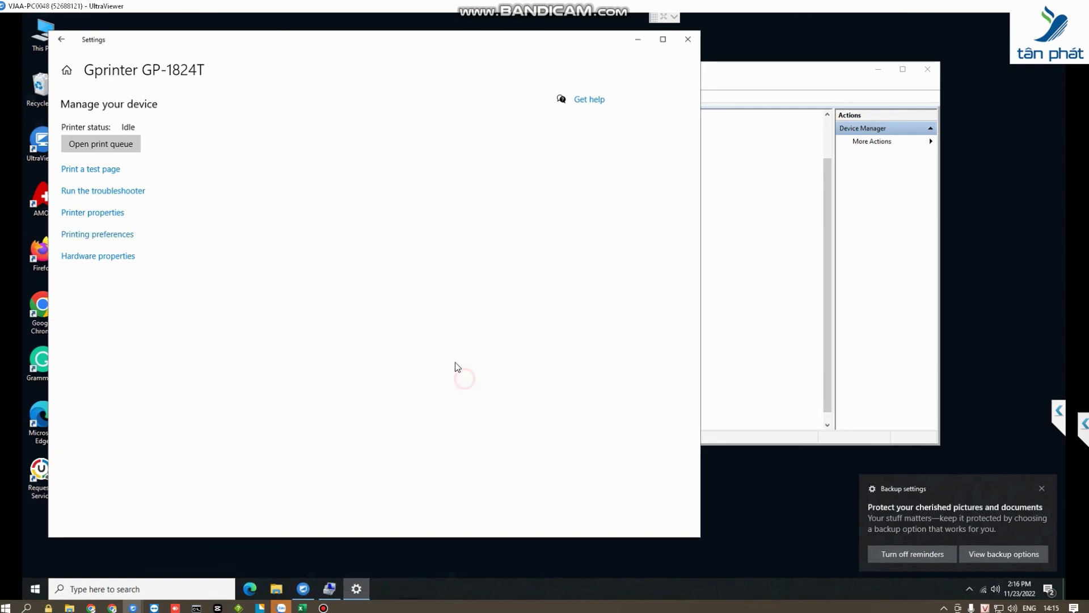
# Print a test page on the Gprinter GP-1824T and close the Settings window.
pyautogui.click(104, 169)
pyautogui.click(687, 39)
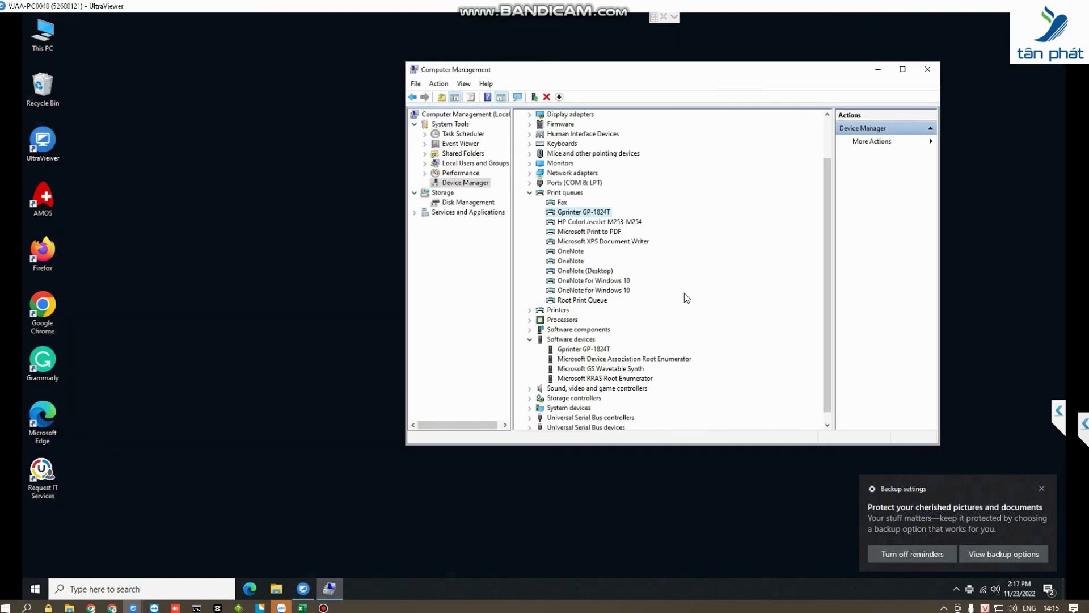